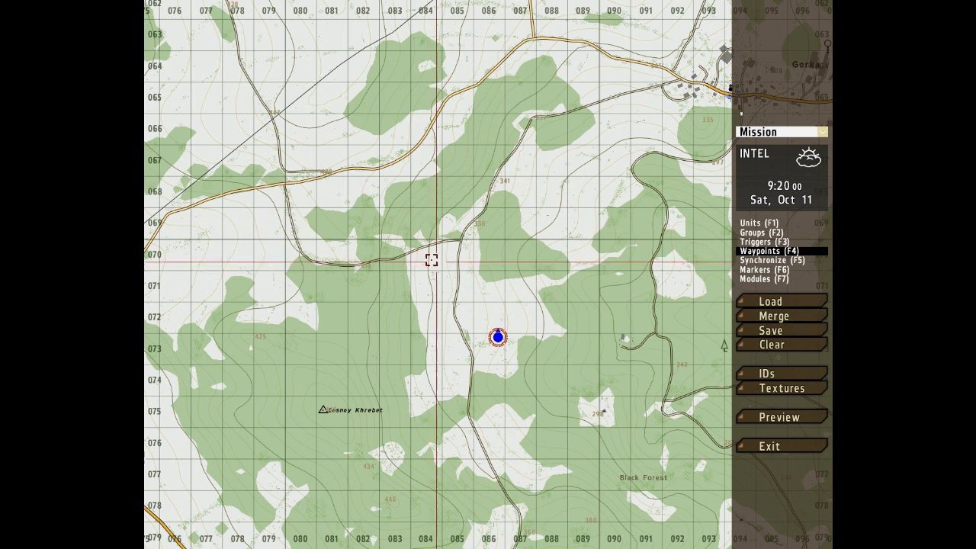
# Insert a MOVE-type waypoint just north-west of the rifleman near grid 086/073
pyautogui.doubleClick(469, 253)
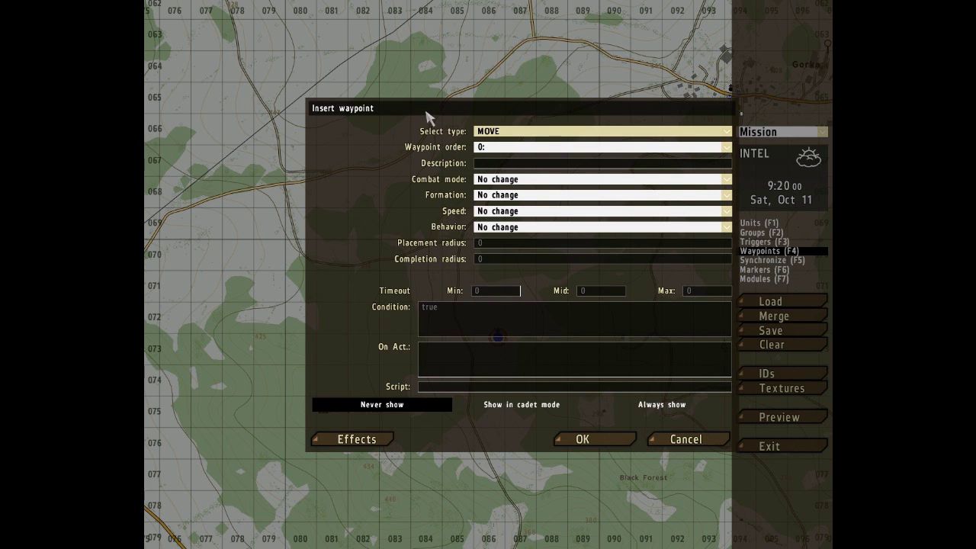
pyautogui.moveTo(432, 109); pyautogui.dragTo(358, 123)
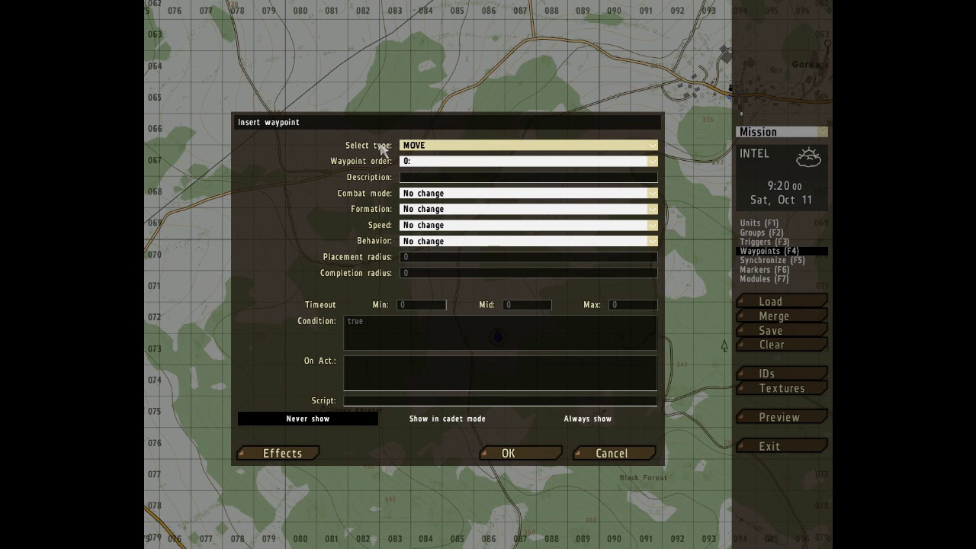
pyautogui.click(443, 147)
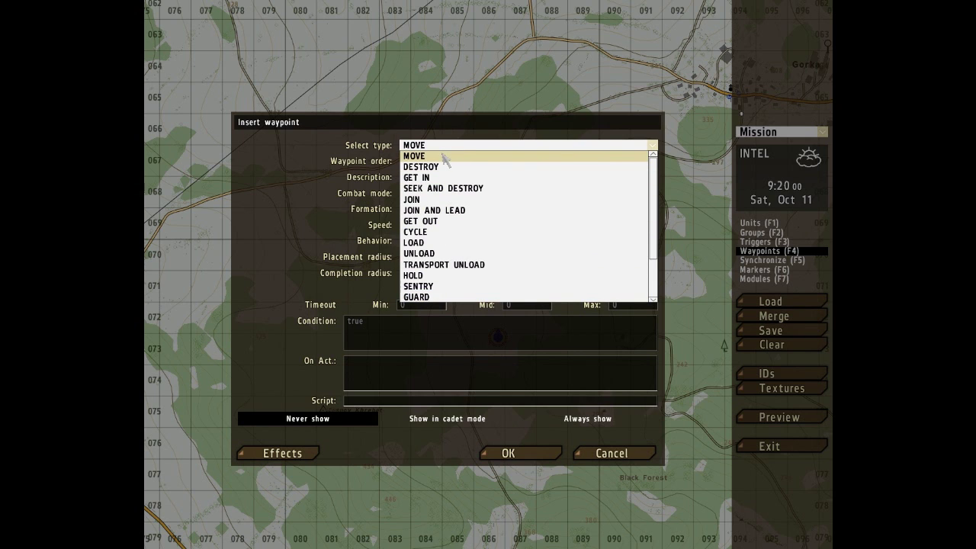
pyautogui.click(427, 155)
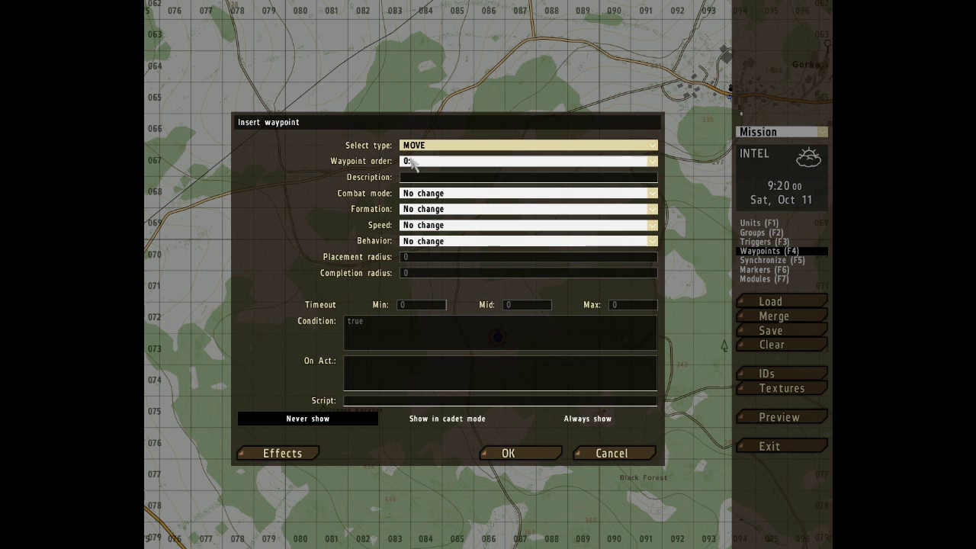
pyautogui.click(520, 455)
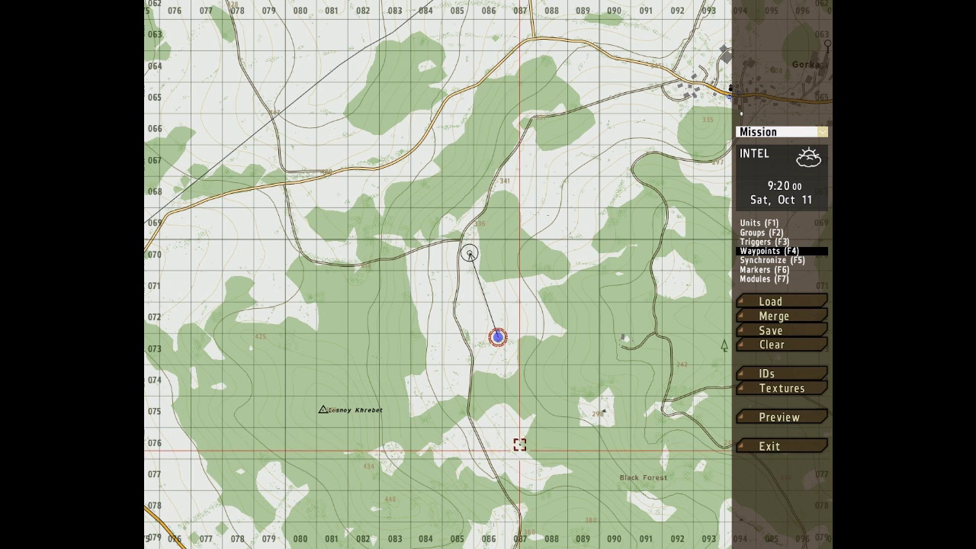
# Insert a second waypoint of type DESTROY near grid 084/070, west of the MOVE waypoint
pyautogui.doubleClick(435, 267)
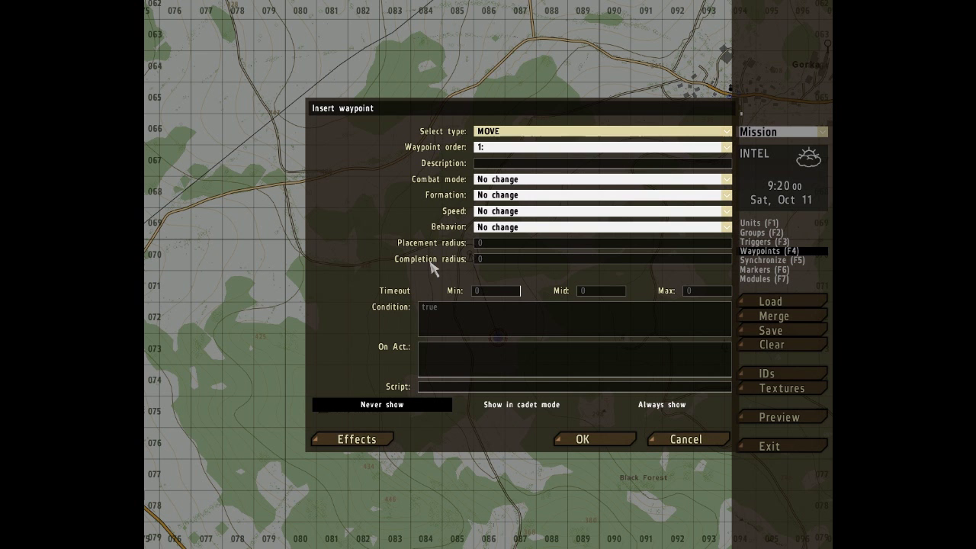
pyautogui.click(501, 135)
pyautogui.click(503, 149)
pyautogui.moveTo(508, 109); pyautogui.dragTo(369, 93)
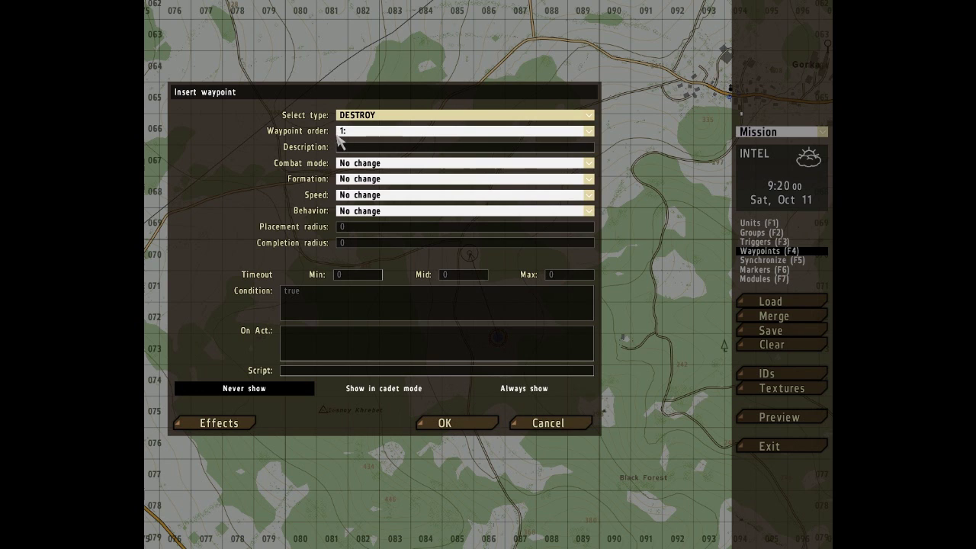
pyautogui.click(444, 423)
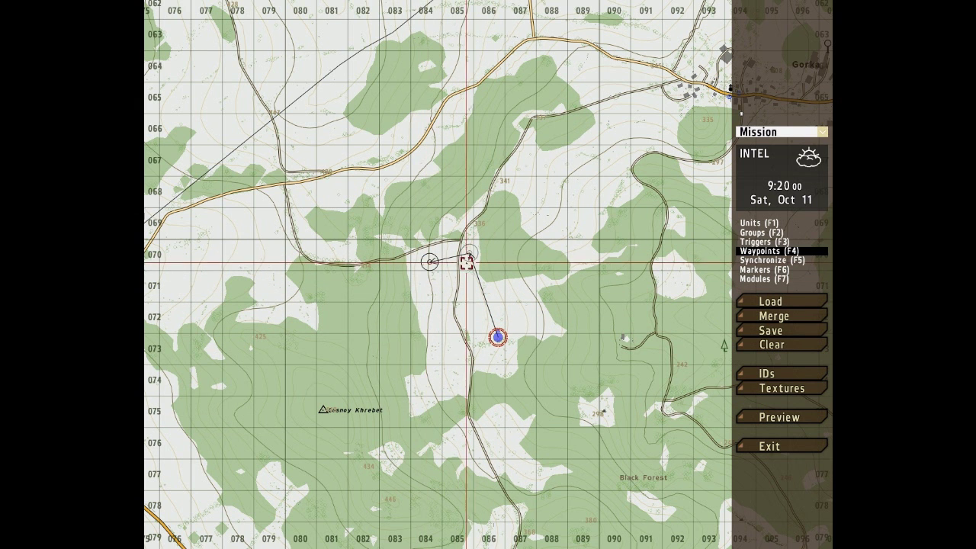
# Set the MOVE waypoint's Waypoint order to 2
pyautogui.doubleClick(468, 252)
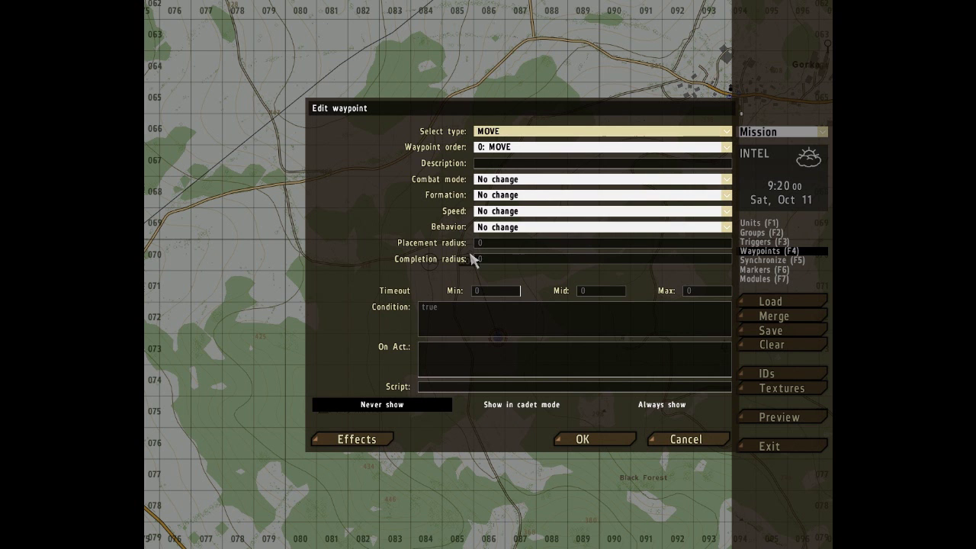
pyautogui.click(504, 149)
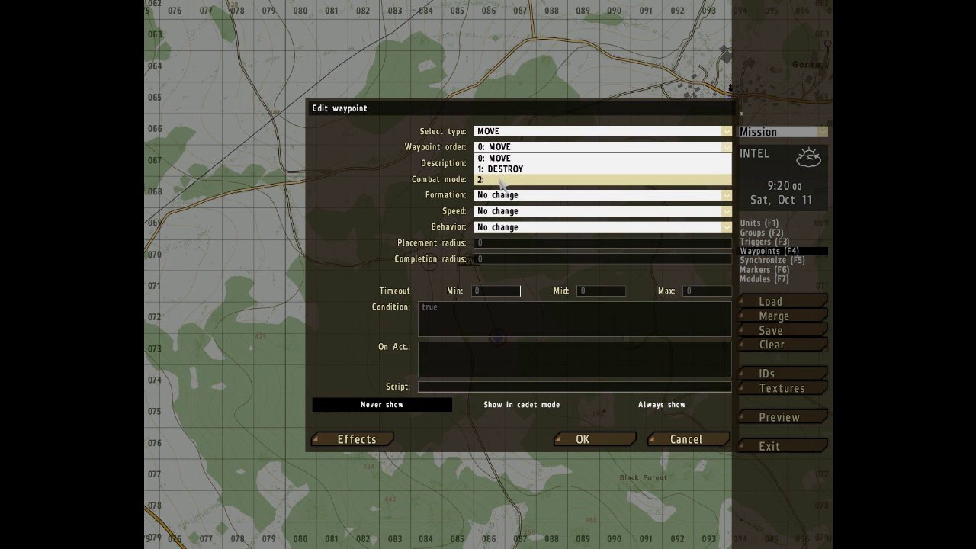
pyautogui.click(501, 180)
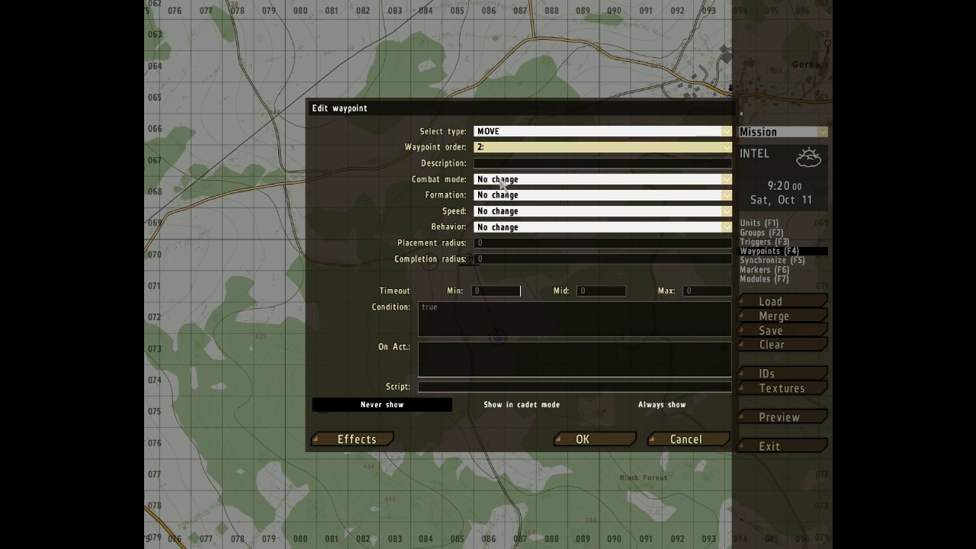
pyautogui.click(606, 440)
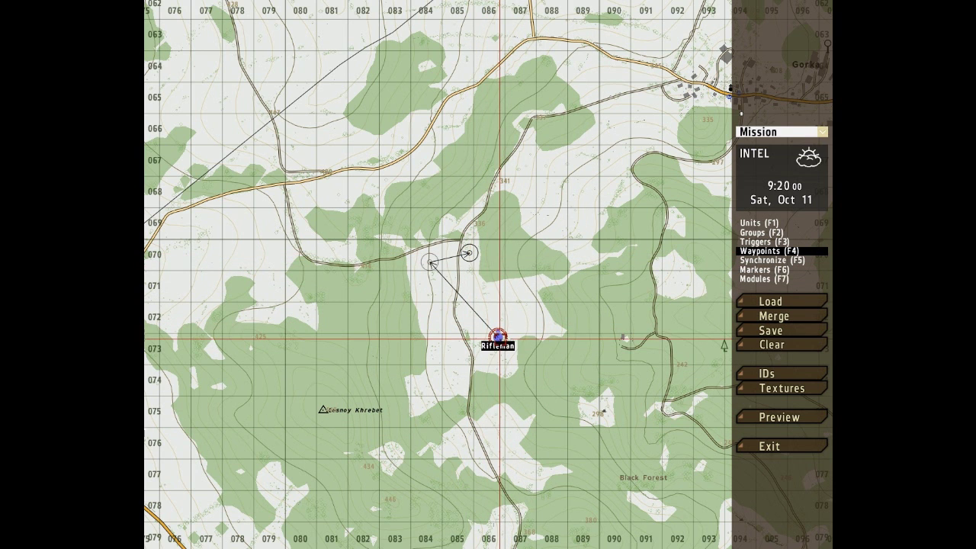
# Set the DESTROY waypoint's Waypoint order to 2
pyautogui.moveTo(429, 258)
pyautogui.mouseDown()
pyautogui.moveTo(479, 256)
pyautogui.moveTo(427, 260)
pyautogui.mouseUp()
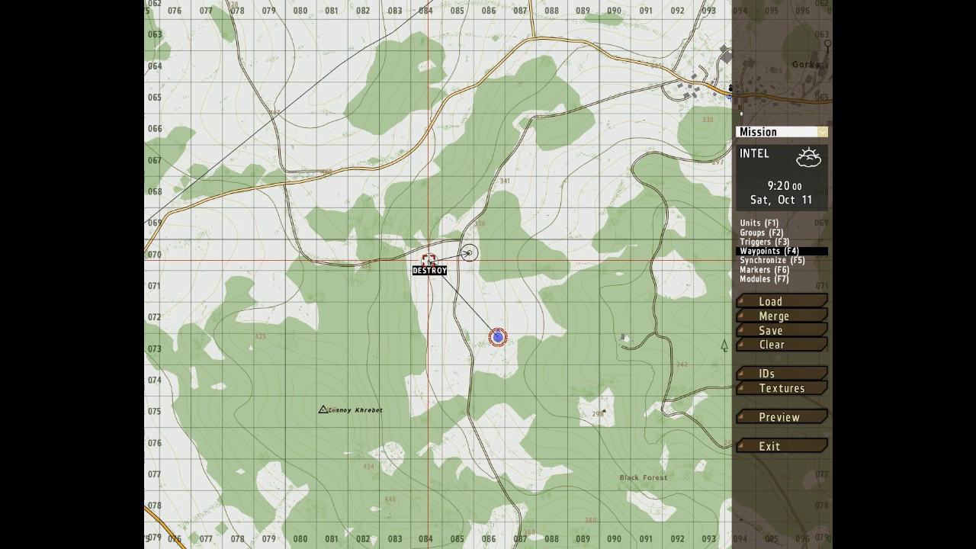
pyautogui.doubleClick(427, 259)
pyautogui.click(504, 150)
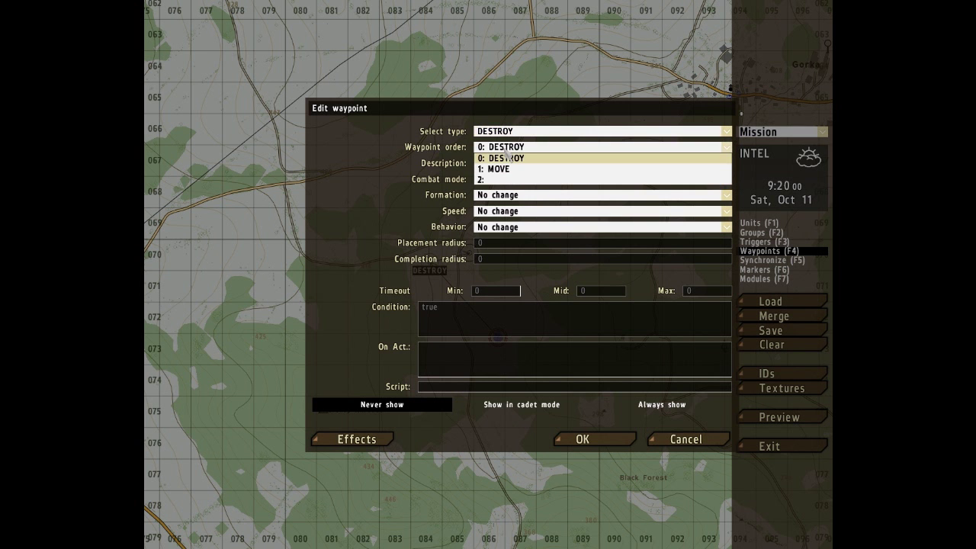
pyautogui.click(503, 179)
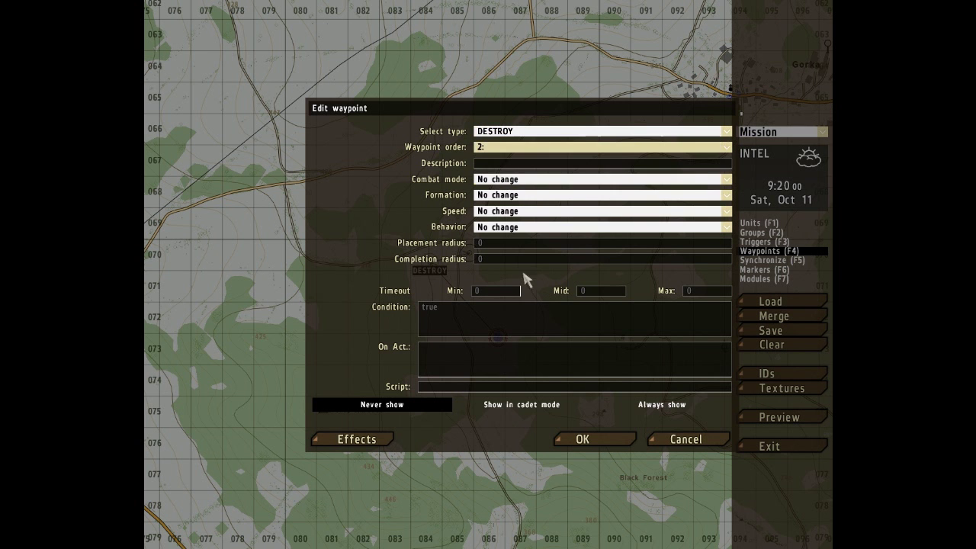
pyautogui.click(607, 438)
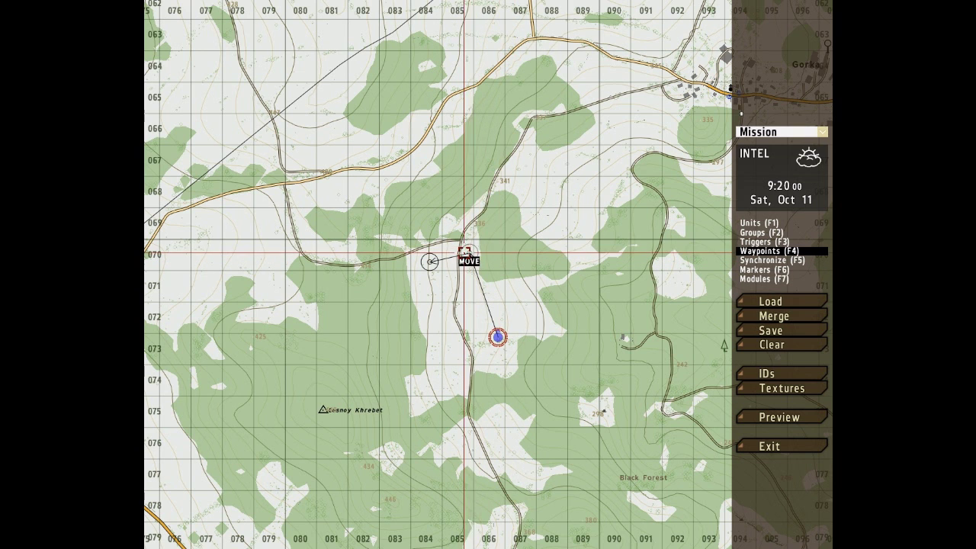
# Shift the MOVE waypoint slightly north and stack the DESTROY waypoint onto it
pyautogui.moveTo(468, 258); pyautogui.dragTo(471, 244)
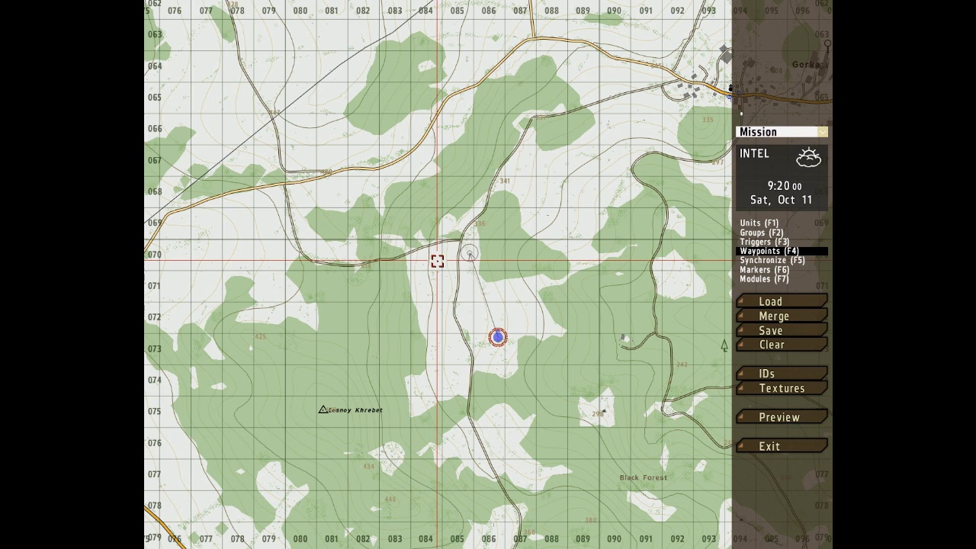
pyautogui.moveTo(437, 260); pyautogui.dragTo(469, 254)
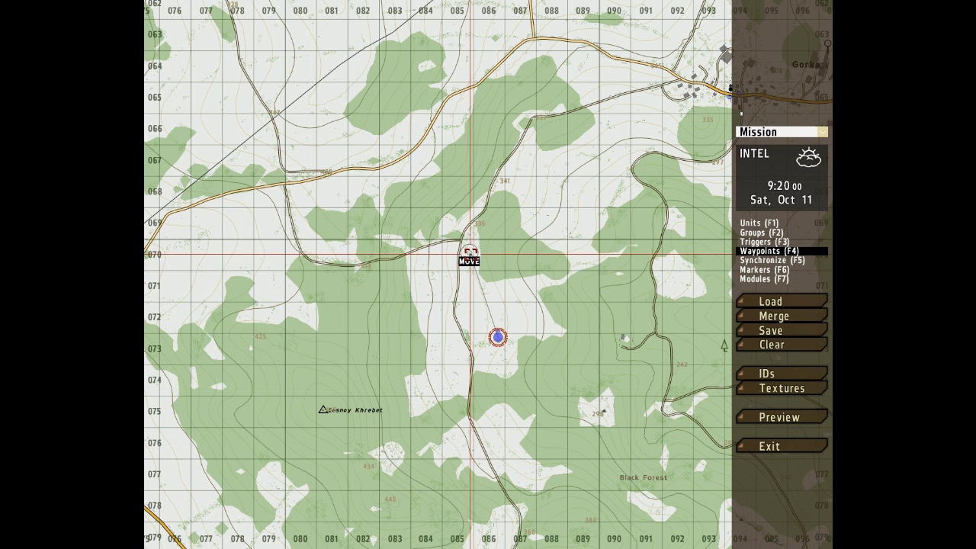
pyautogui.doubleClick(470, 255)
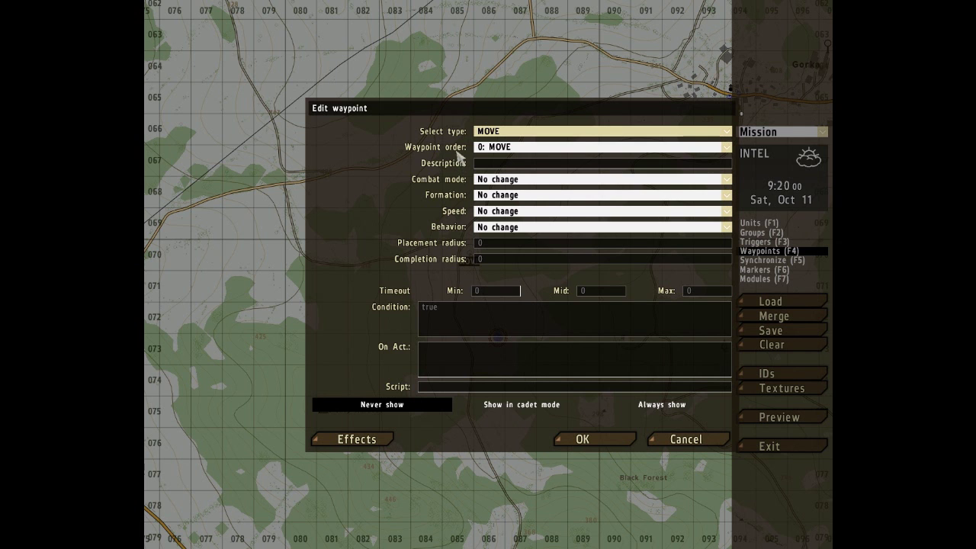
# Enter the description 'Hi' for the MOVE waypoint in Edit waypoint
pyautogui.moveTo(468, 113); pyautogui.dragTo(389, 111)
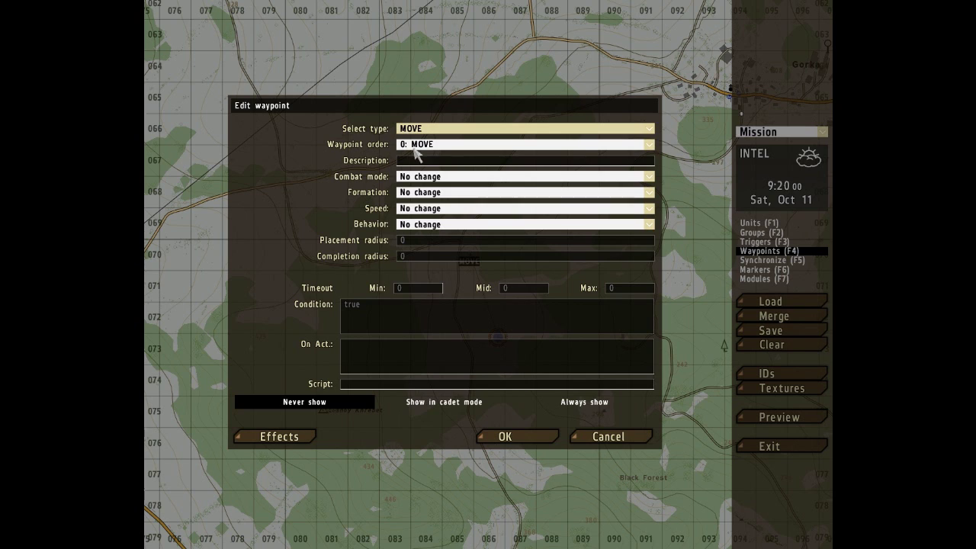
pyautogui.click(435, 160)
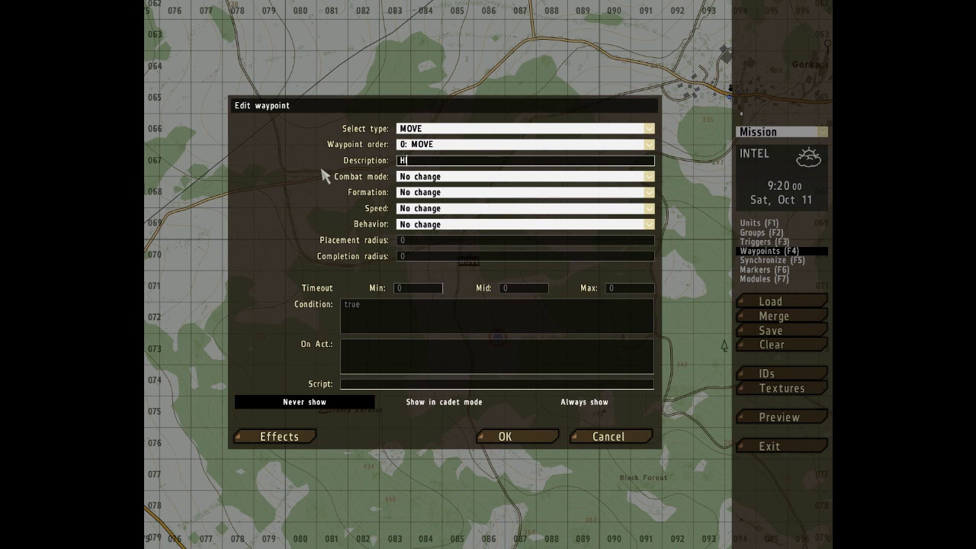
pyautogui.moveTo(327, 112); pyautogui.dragTo(344, 100)
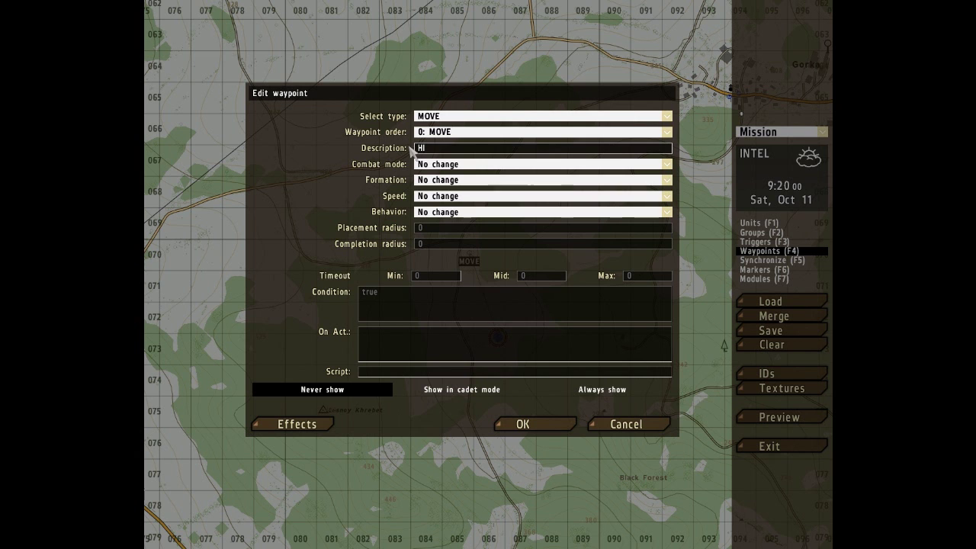
pyautogui.click(462, 166)
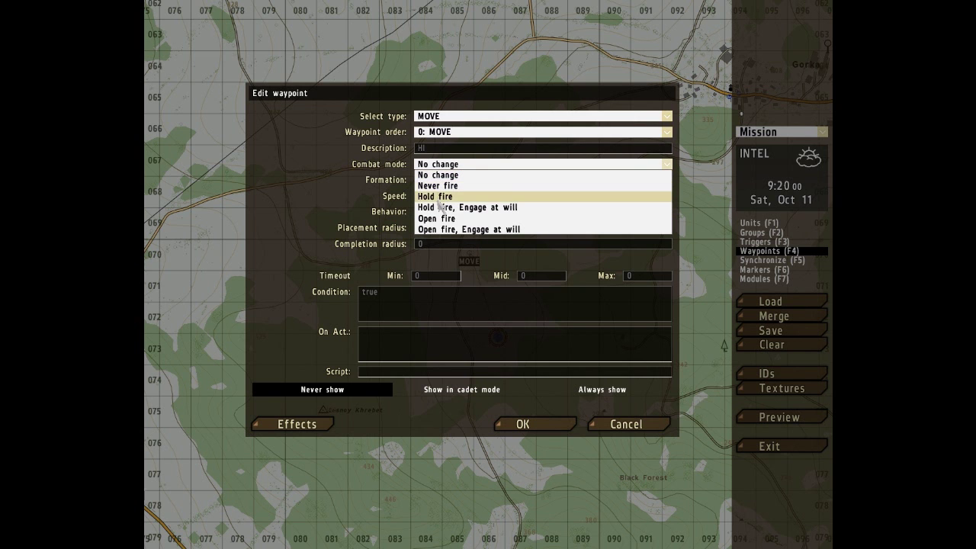
# Apply Hold fire combat mode to the MOVE waypoint, then reset it to No change
pyautogui.click(439, 199)
pyautogui.click(542, 423)
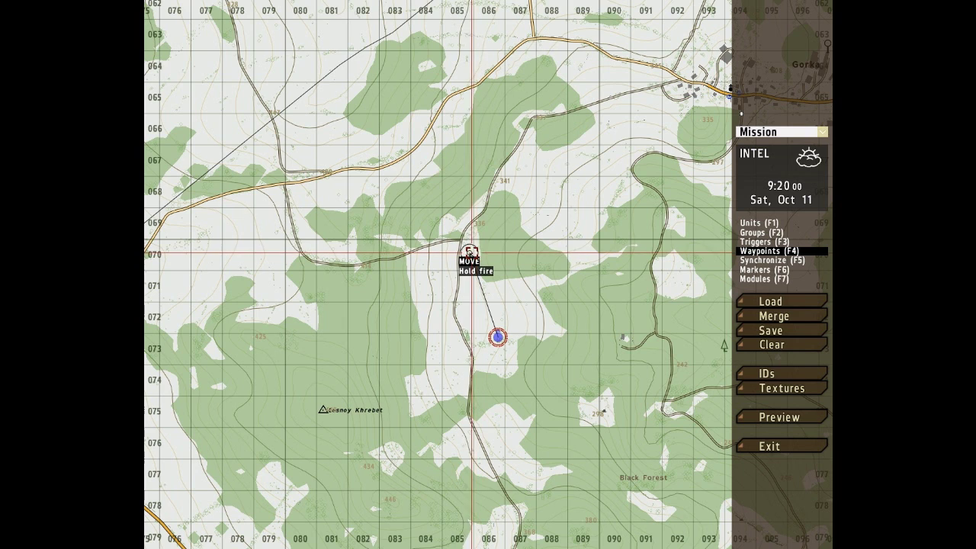
pyautogui.doubleClick(470, 251)
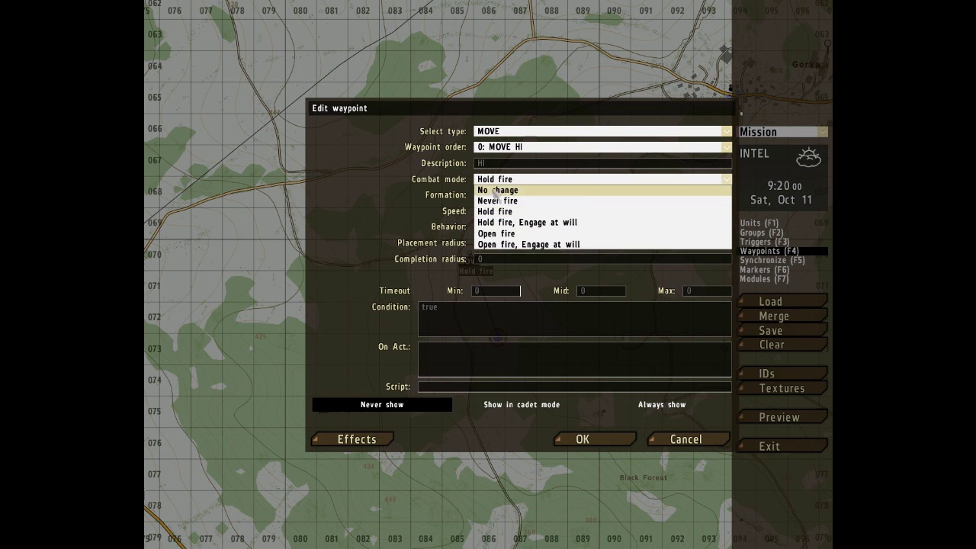
pyautogui.click(493, 190)
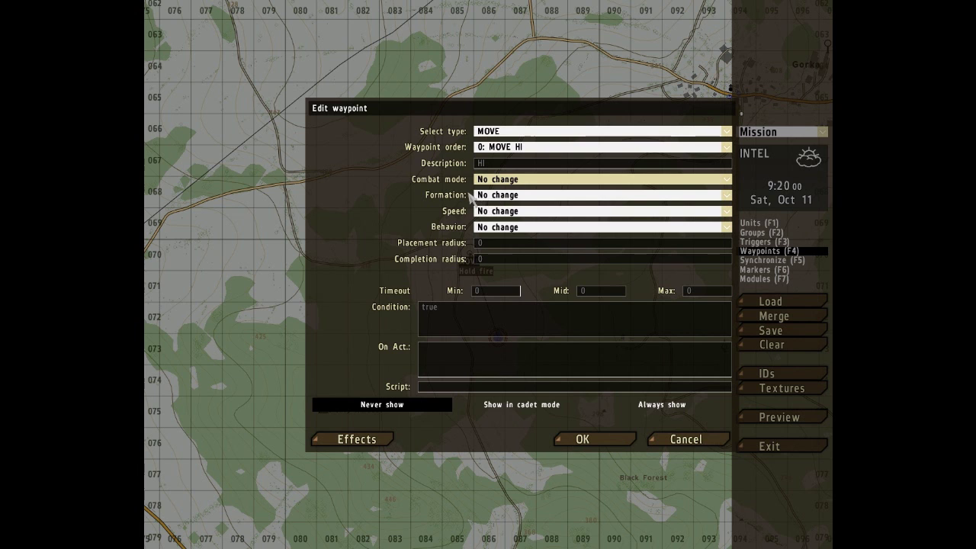
pyautogui.click(494, 196)
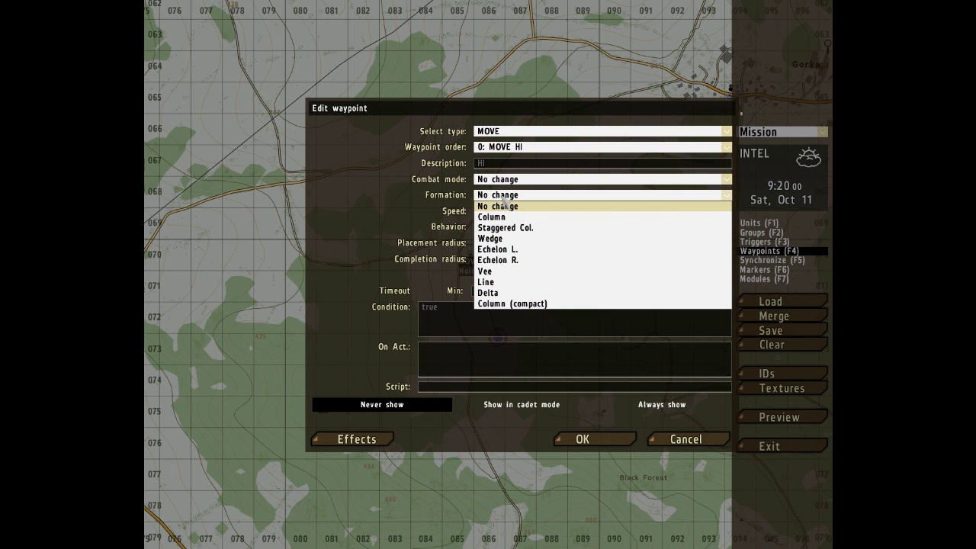
pyautogui.moveTo(507, 109); pyautogui.dragTo(440, 105)
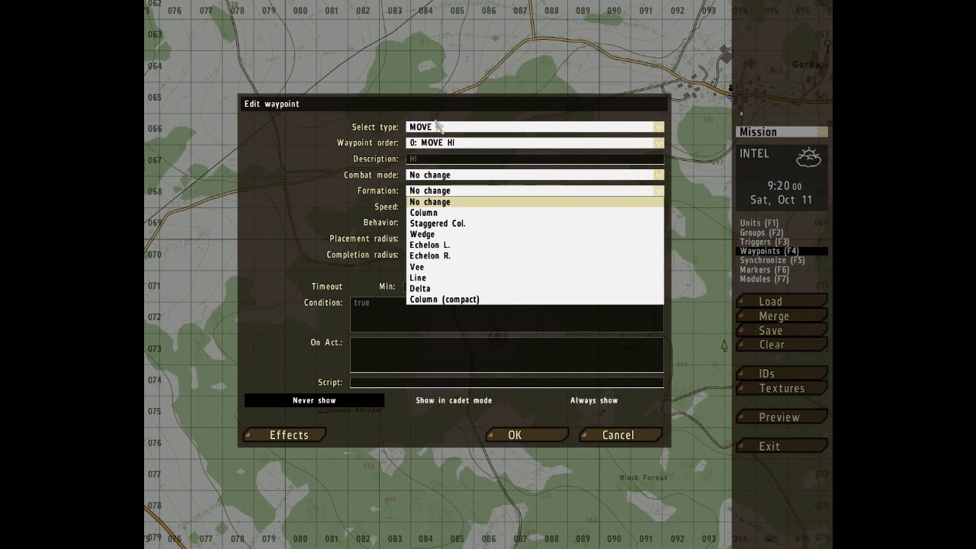
pyautogui.click(444, 202)
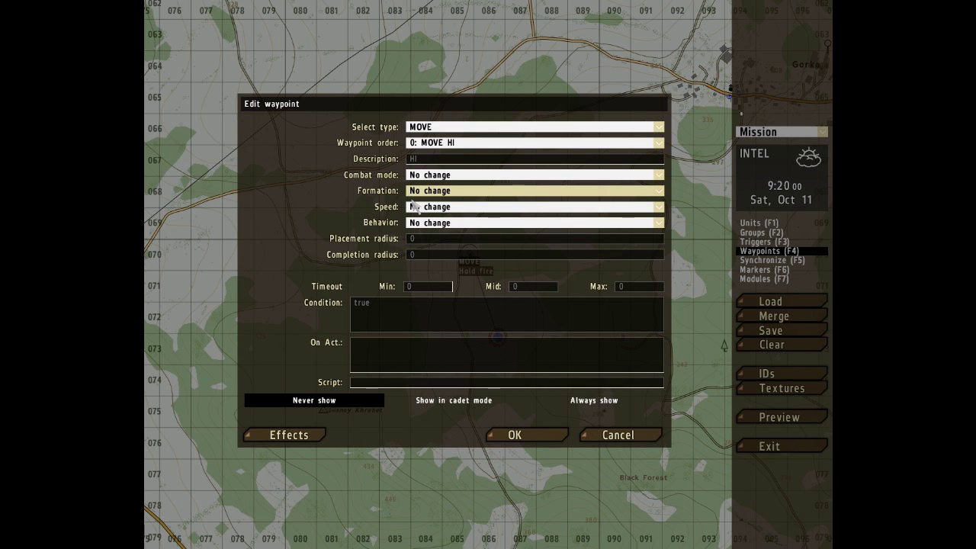
pyautogui.click(417, 208)
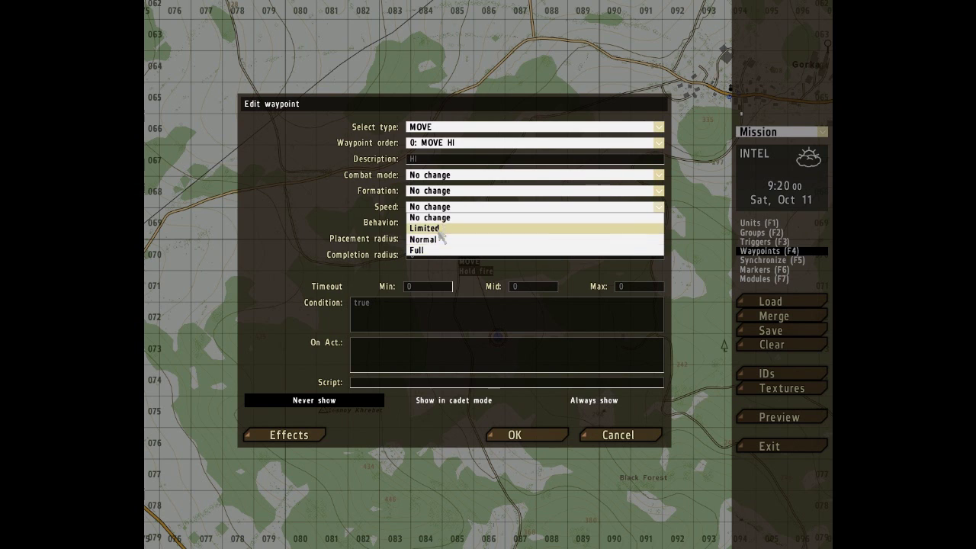
pyautogui.click(446, 218)
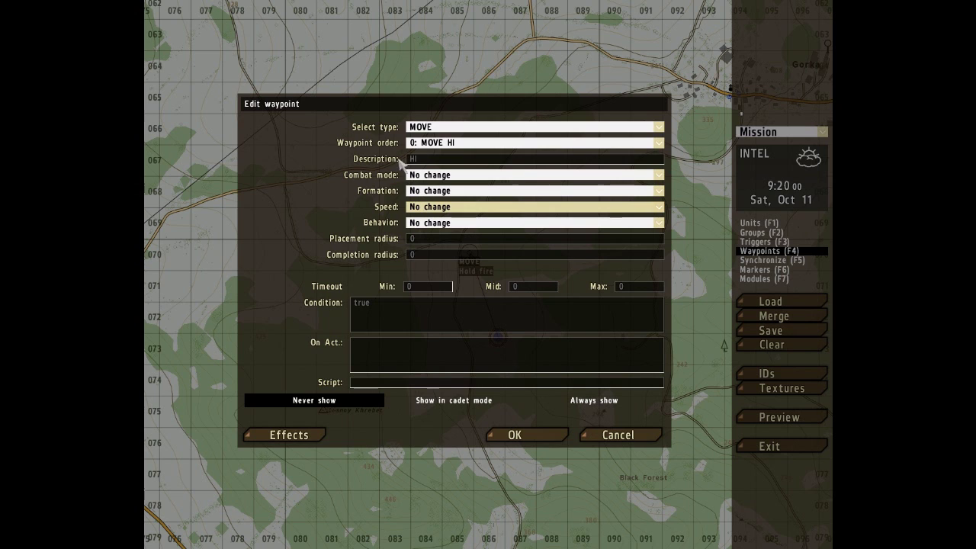
pyautogui.click(419, 224)
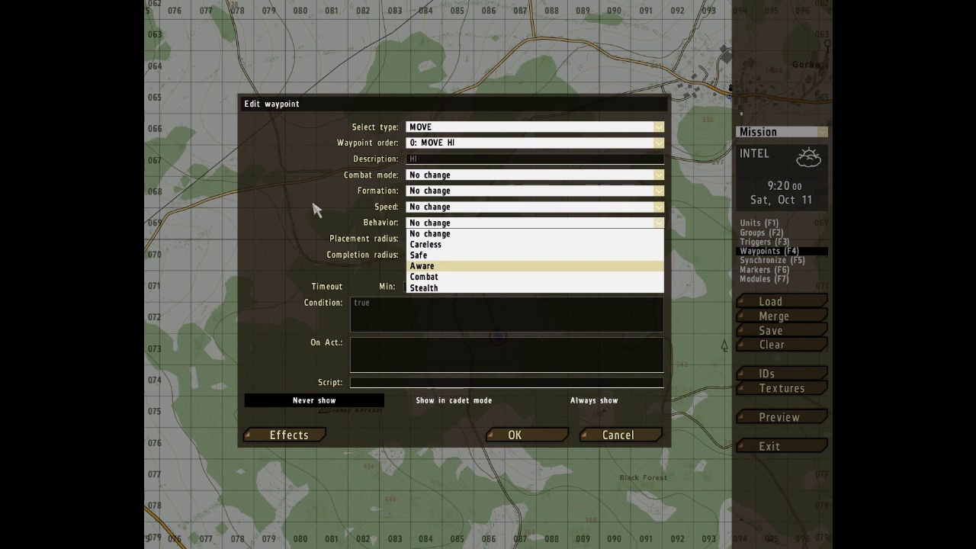
pyautogui.click(466, 234)
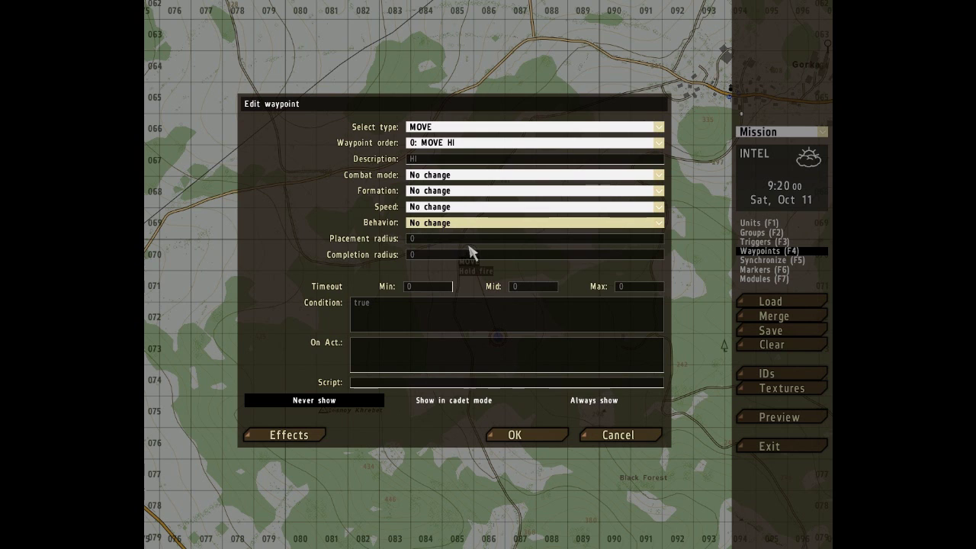
pyautogui.click(443, 239)
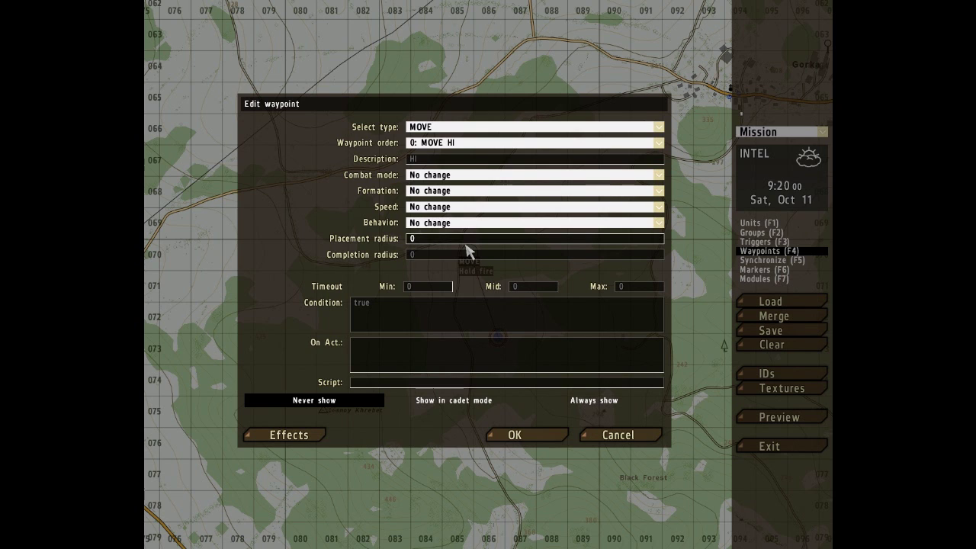
# Give the MOVE waypoint a placement radius of 20 and zoom in on its circle
pyautogui.doubleClick(413, 239)
pyautogui.click(515, 434)
pyautogui.scroll(5, 460, 261)
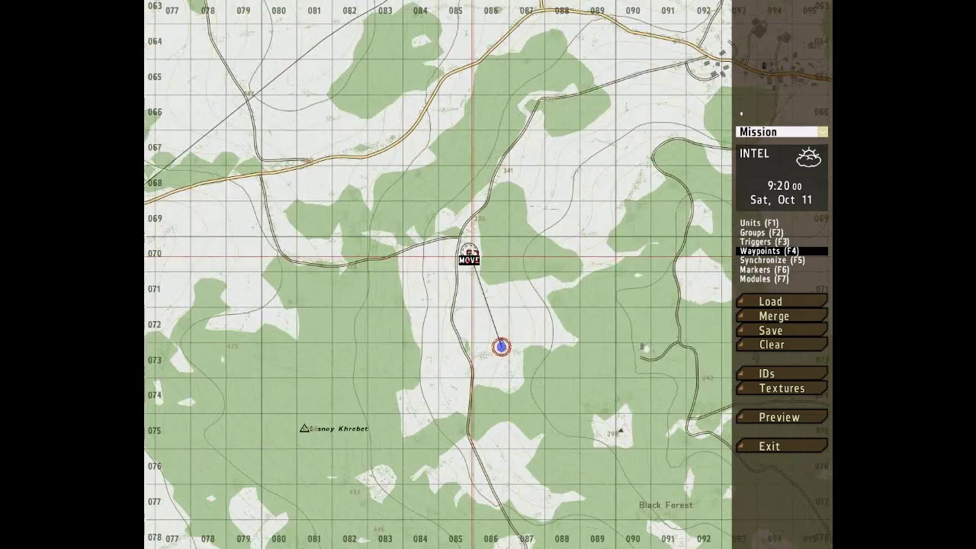
pyautogui.scroll(5, 468, 250)
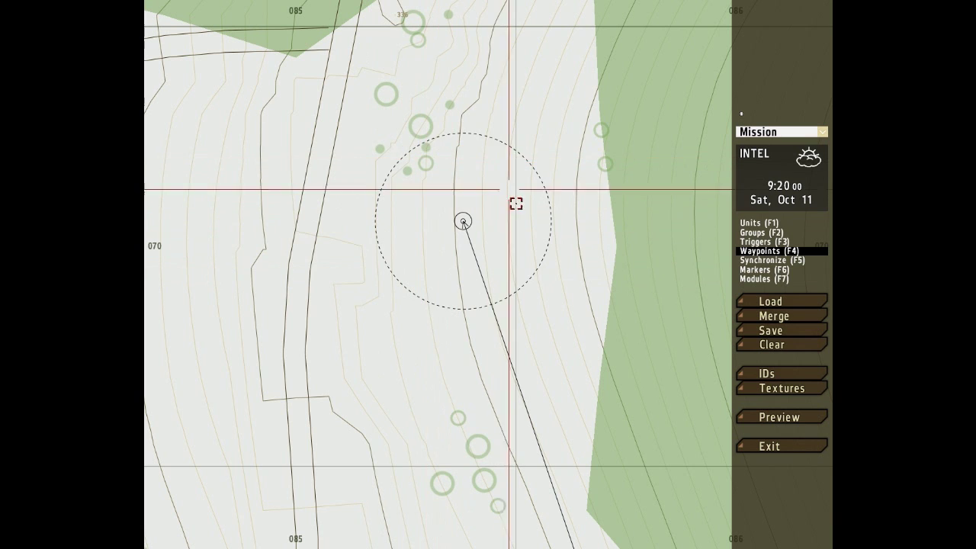
# Set placement radius 0 and completion radius 10, then reopen the settings to verify them
pyautogui.doubleClick(463, 222)
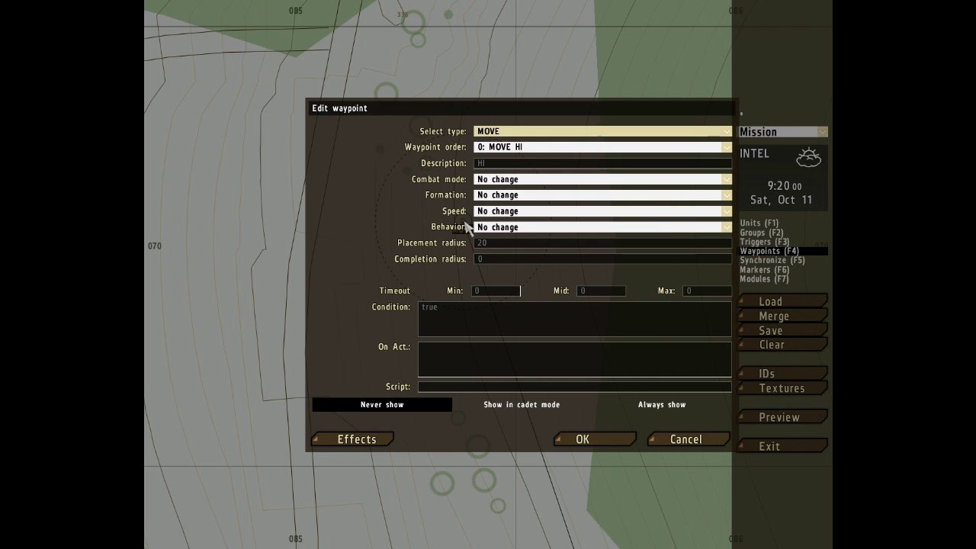
pyautogui.click(483, 242)
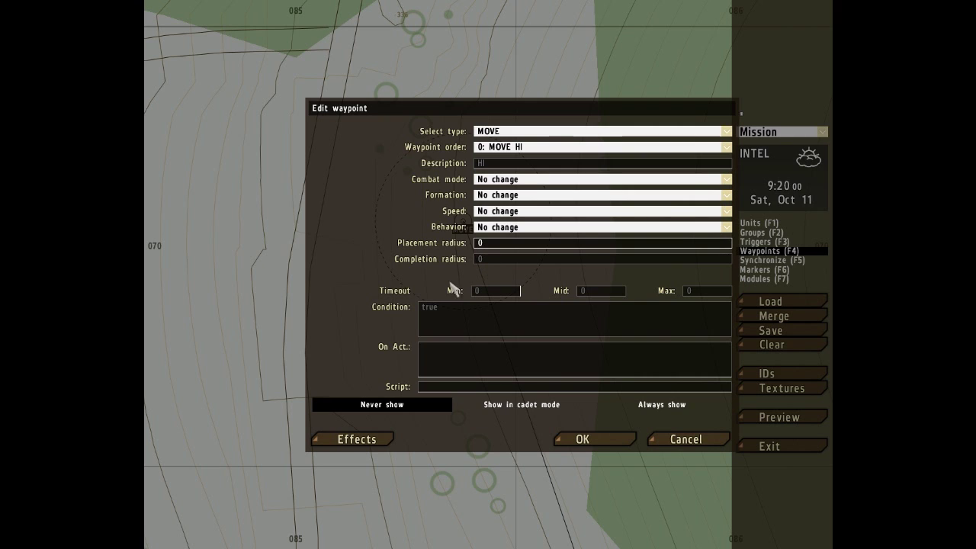
pyautogui.click(478, 259)
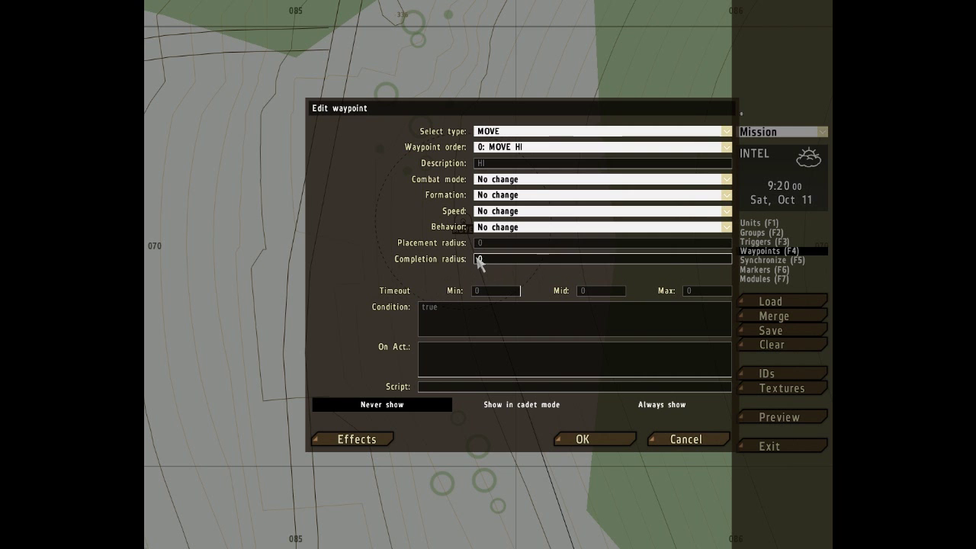
pyautogui.click(584, 439)
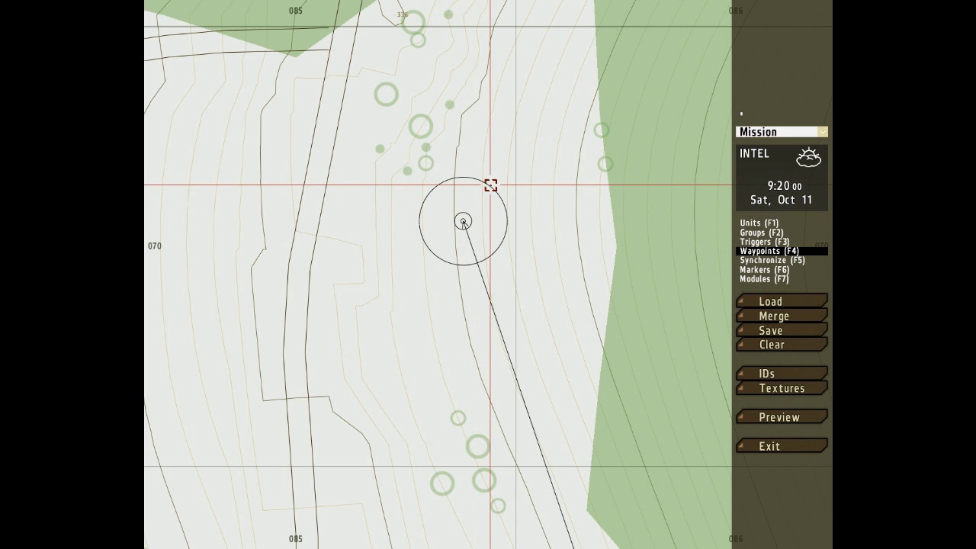
pyautogui.doubleClick(463, 222)
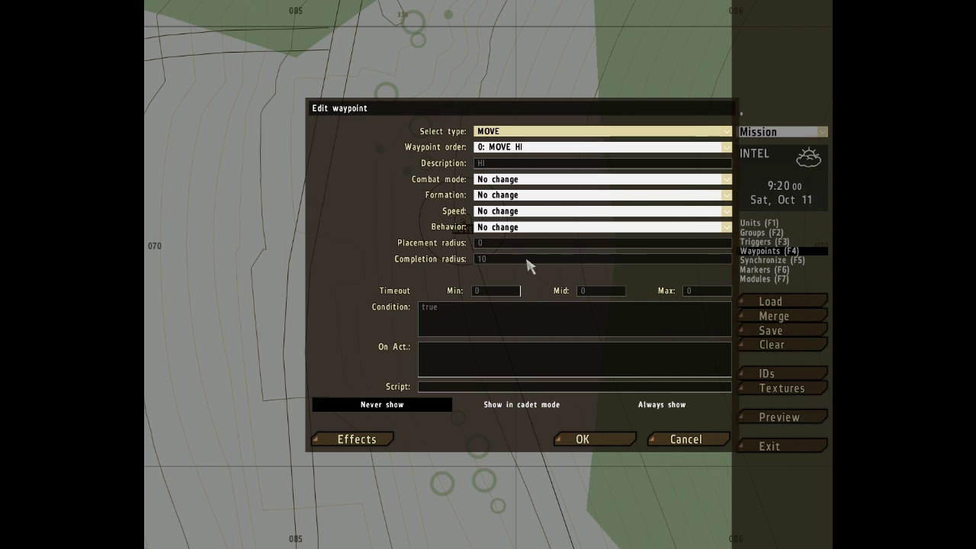
pyautogui.click(591, 438)
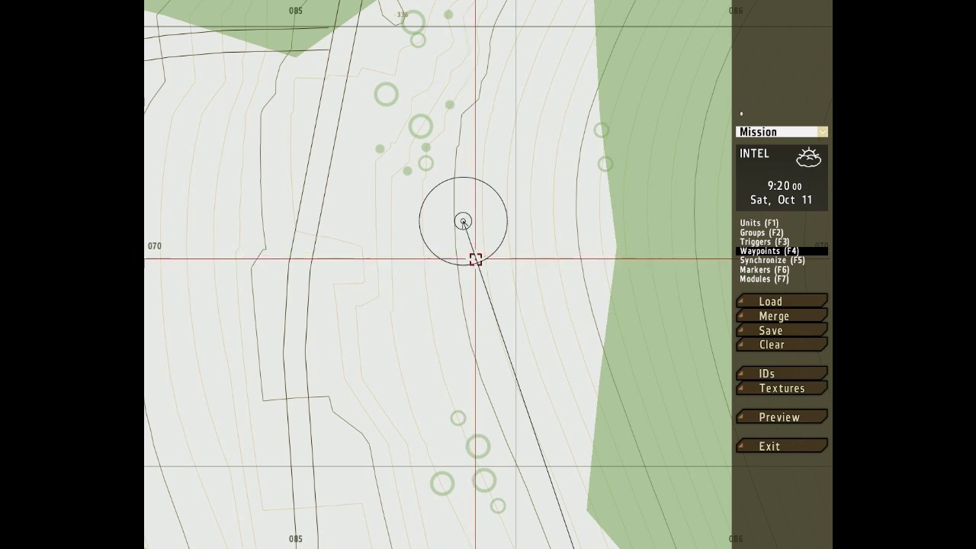
pyautogui.scroll(-5, 468, 255)
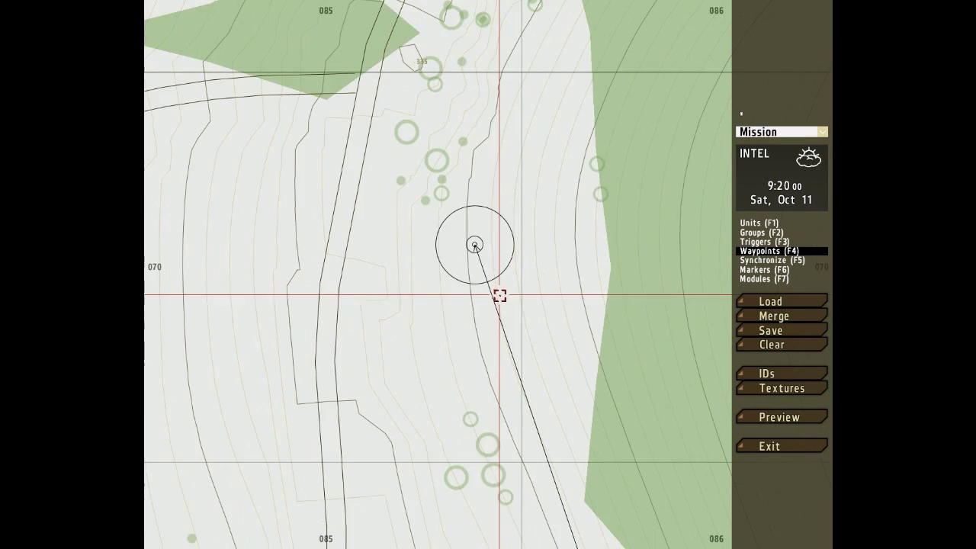
# Reopen the MOVE waypoint's settings and change its completion radius from 10 to 0
pyautogui.moveTo(537, 374); pyautogui.dragTo(432, 277, button='right')
pyautogui.scroll(-2, 427, 263)
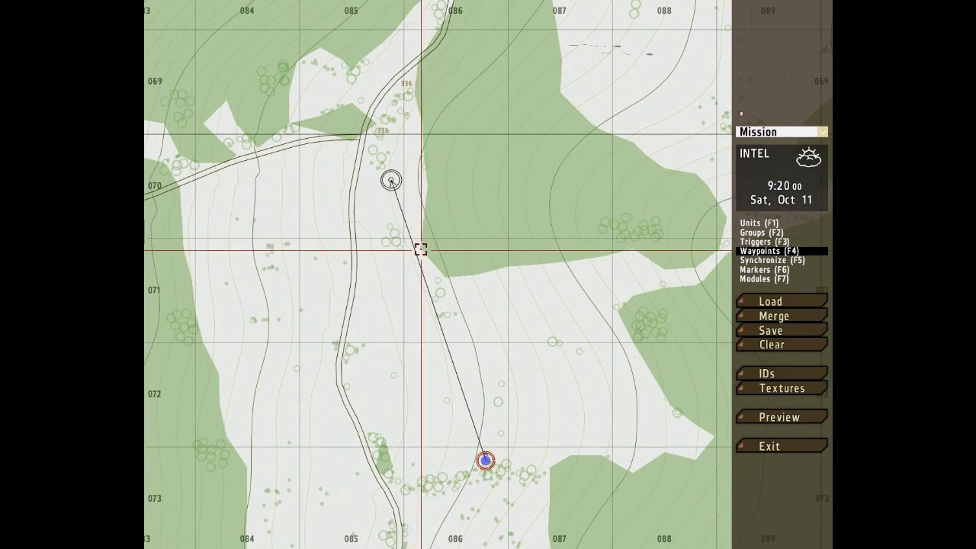
pyautogui.doubleClick(390, 181)
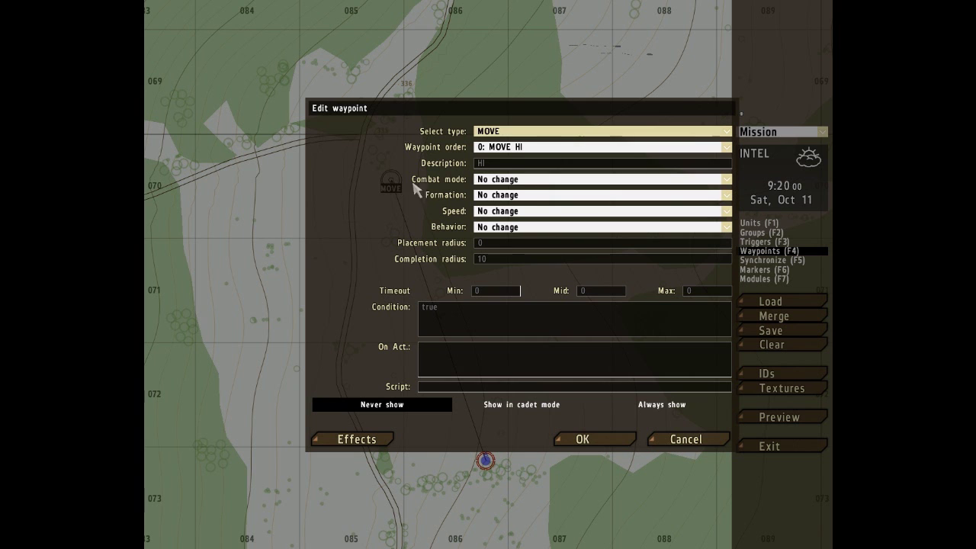
pyautogui.click(483, 260)
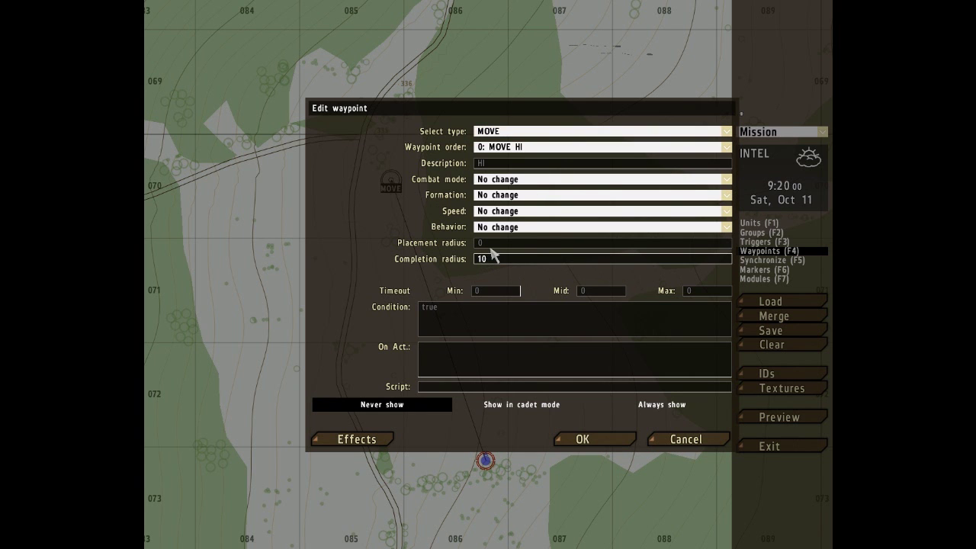
pyautogui.press('BackSpace')
pyautogui.moveTo(468, 113); pyautogui.dragTo(402, 115)
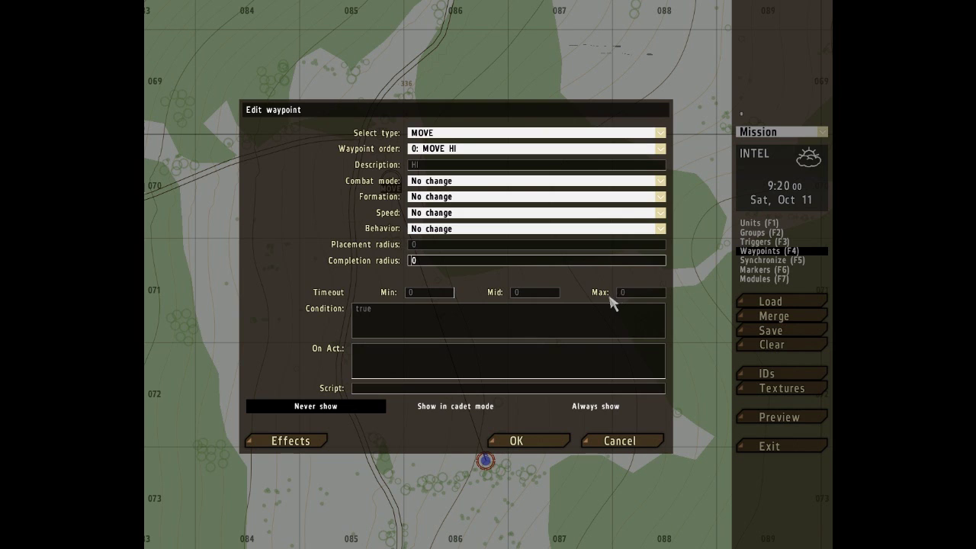
# Try timeouts Min 1, Max 10 and Mid 5, then cancel to discard them
pyautogui.click(423, 293)
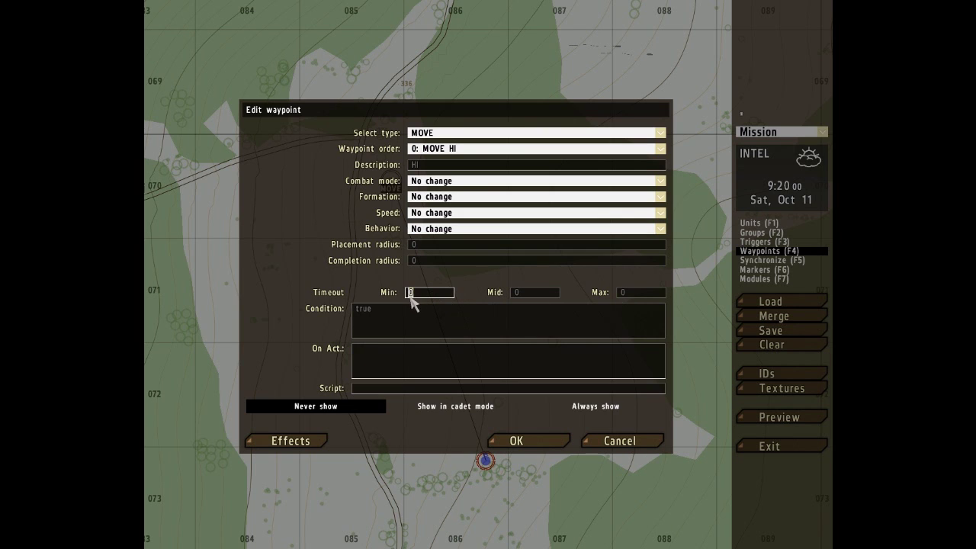
pyautogui.write('1')
pyautogui.click(632, 294)
pyautogui.write('10')
pyautogui.click(531, 296)
pyautogui.write('5')
pyautogui.click(610, 441)
pyautogui.scroll(-4, 373, 270)
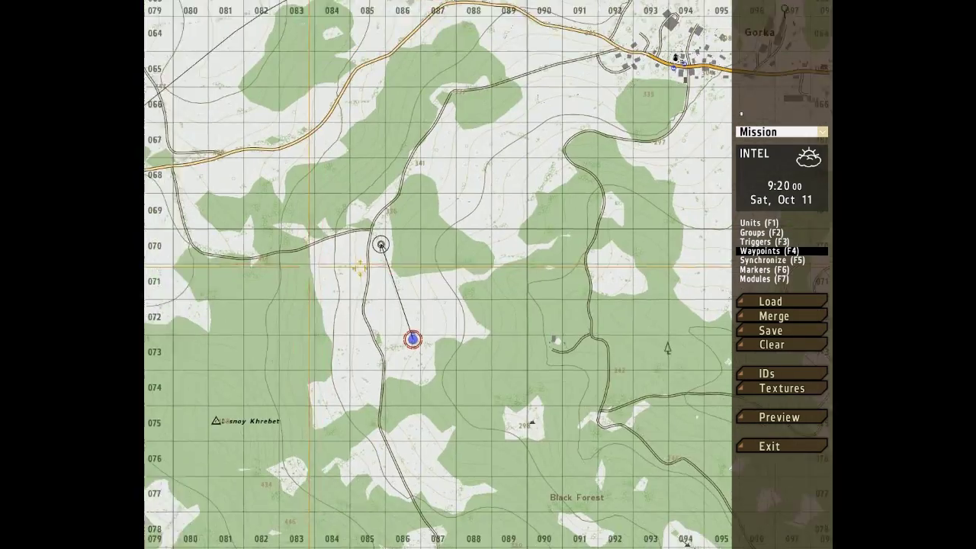
pyautogui.moveTo(359, 267); pyautogui.dragTo(488, 228, button='right')
pyautogui.scroll(2, 487, 227)
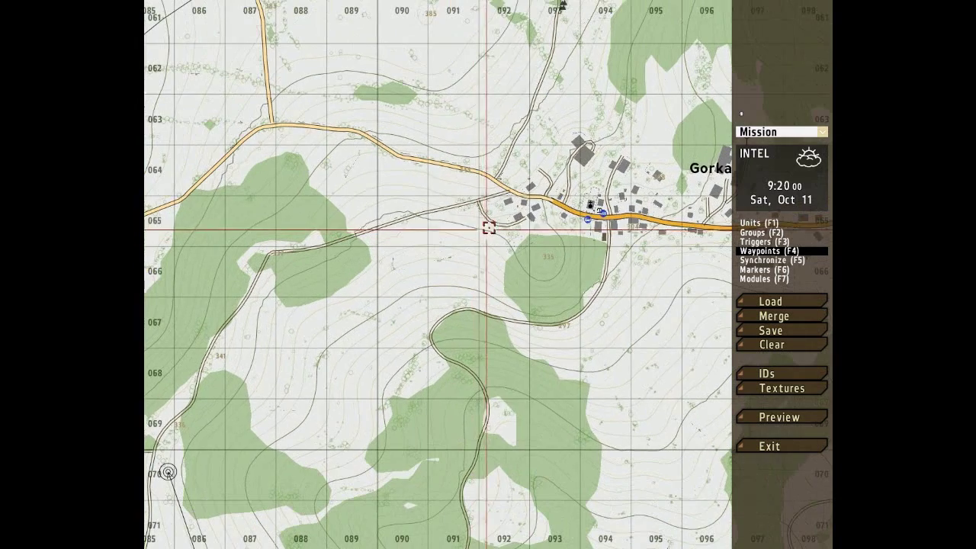
pyautogui.doubleClick(520, 220)
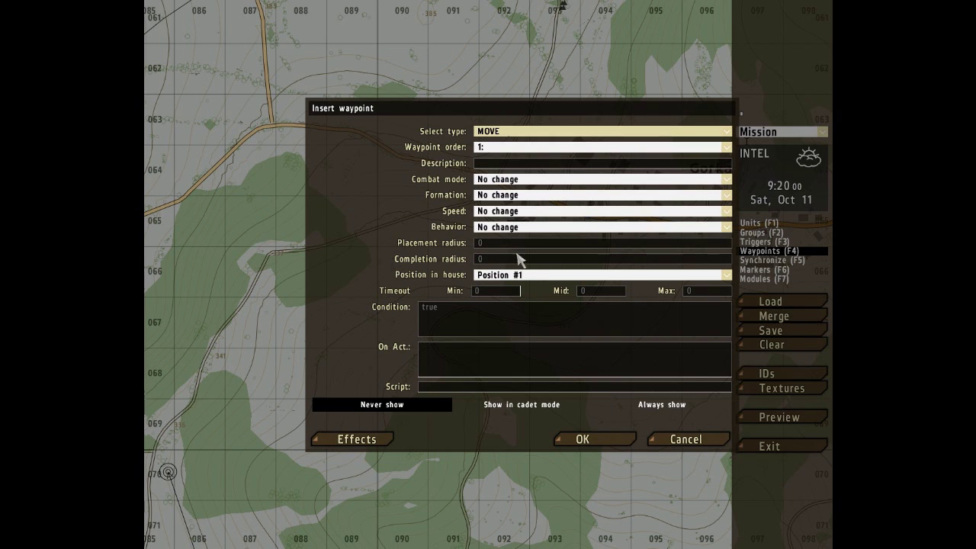
pyautogui.moveTo(521, 108); pyautogui.dragTo(375, 105)
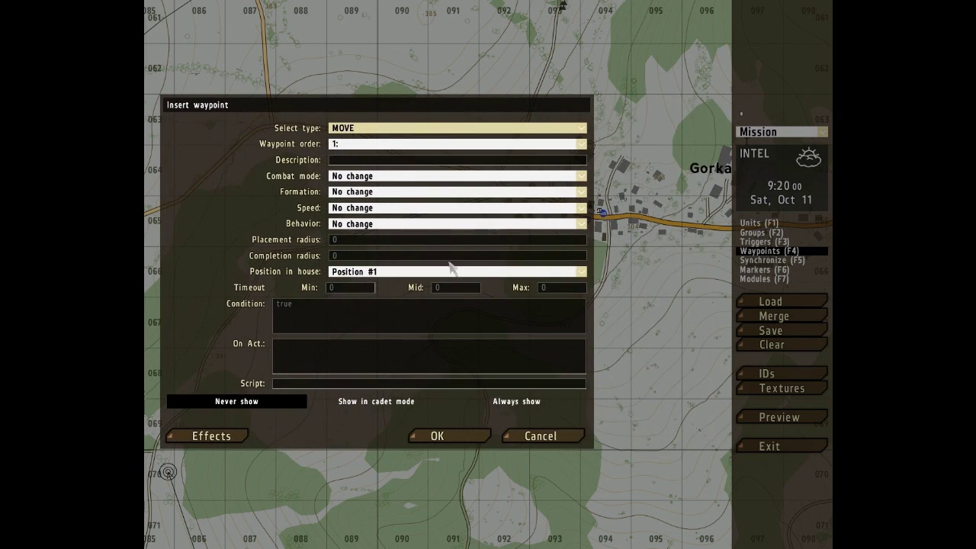
pyautogui.click(401, 272)
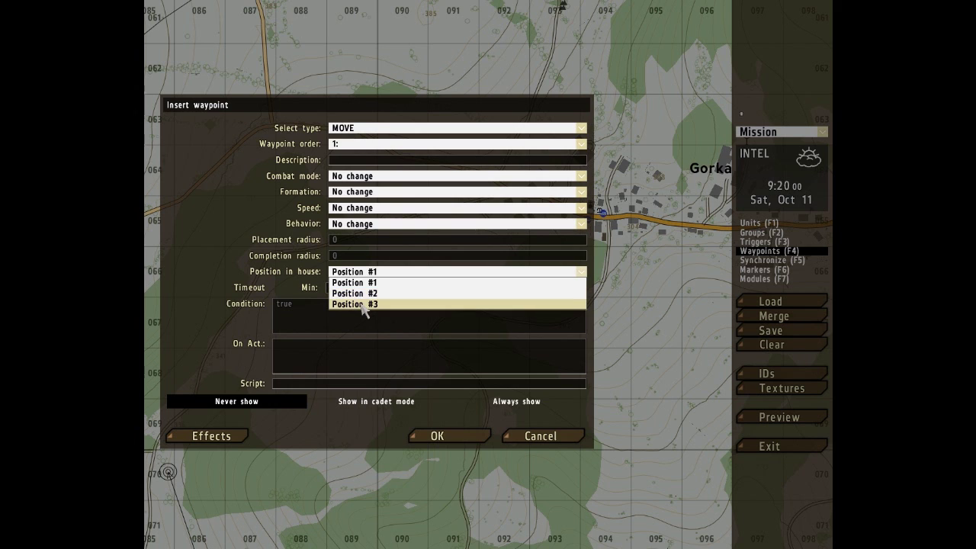
pyautogui.click(363, 304)
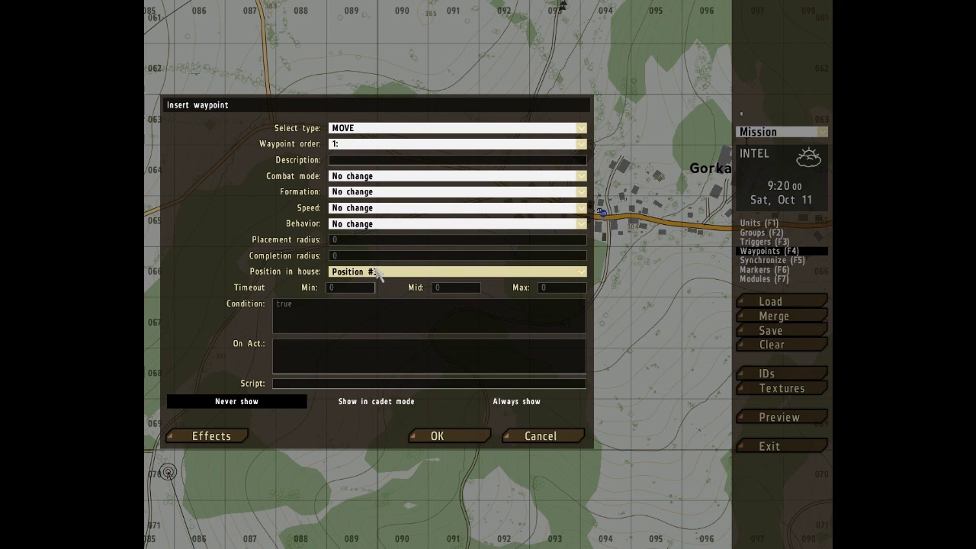
pyautogui.click(536, 435)
pyautogui.moveTo(168, 473); pyautogui.dragTo(413, 295, button='right')
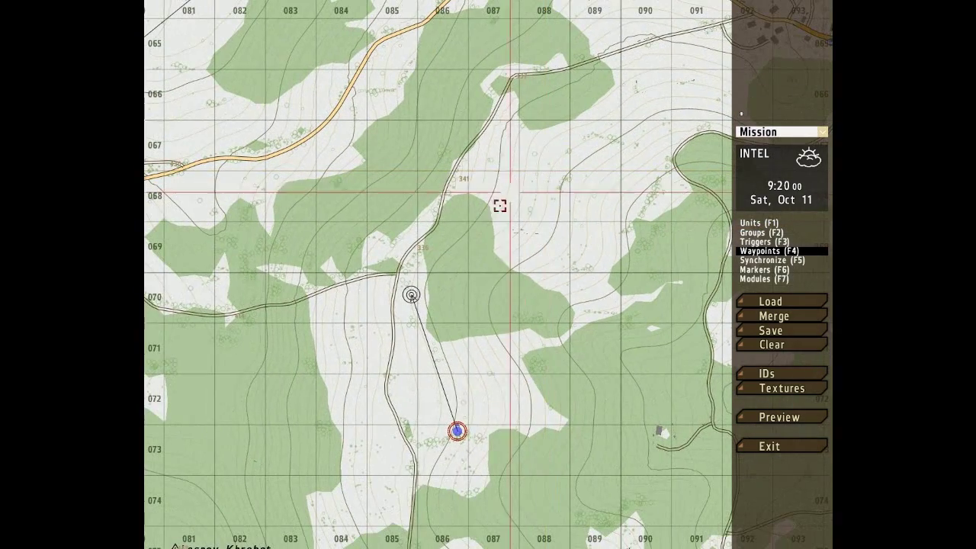
# Reopen the MOVE waypoint's Edit waypoint dialog and move it to the left
pyautogui.doubleClick(412, 295)
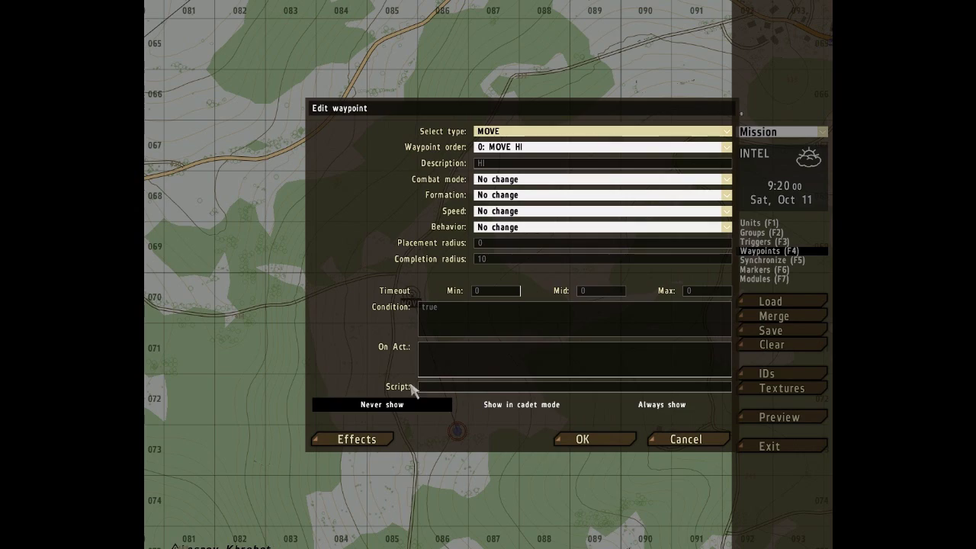
pyautogui.moveTo(508, 114); pyautogui.dragTo(396, 112)
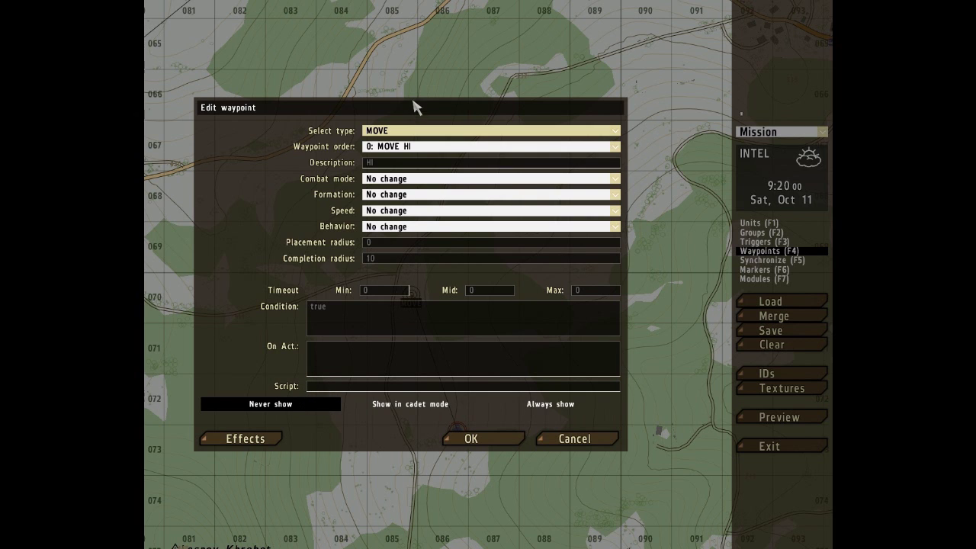
# Set the rifleman's waypoint type to SCRIPTED, try the Show options ending on Never show, and apply
pyautogui.click(405, 136)
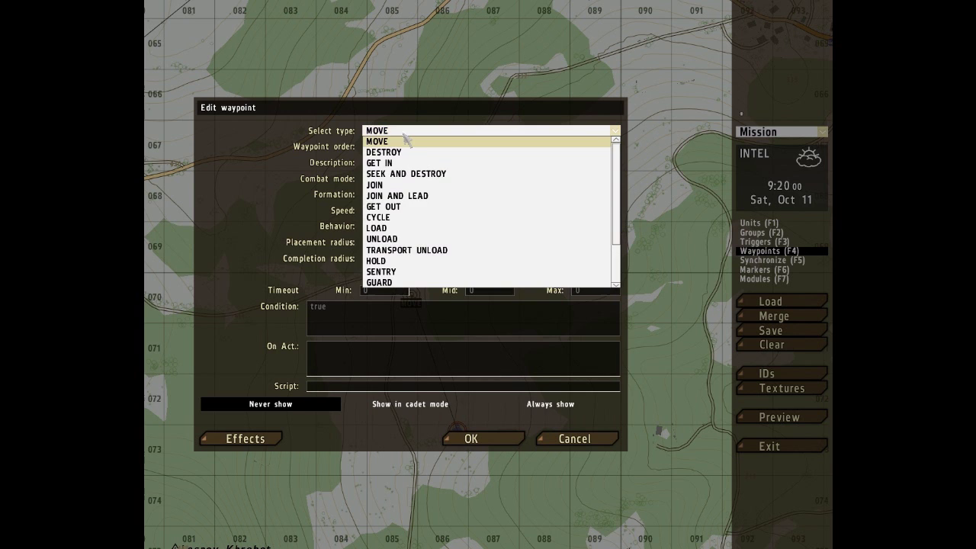
pyautogui.scroll(-2, 426, 259)
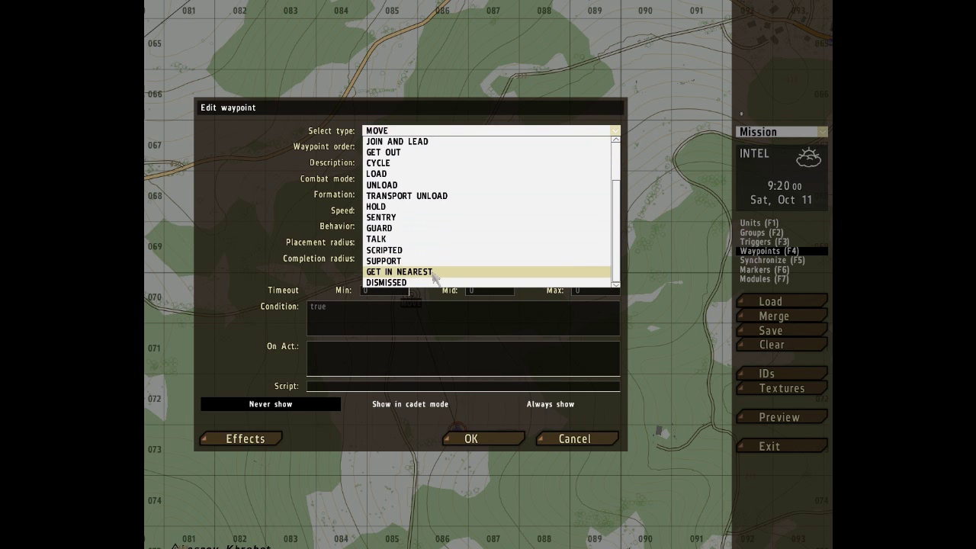
pyautogui.click(388, 250)
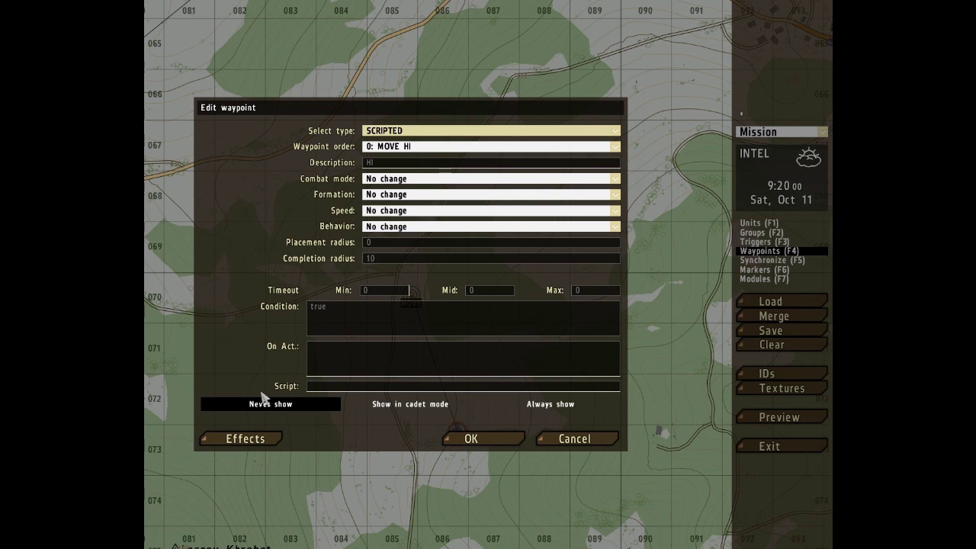
pyautogui.click(388, 404)
pyautogui.click(546, 410)
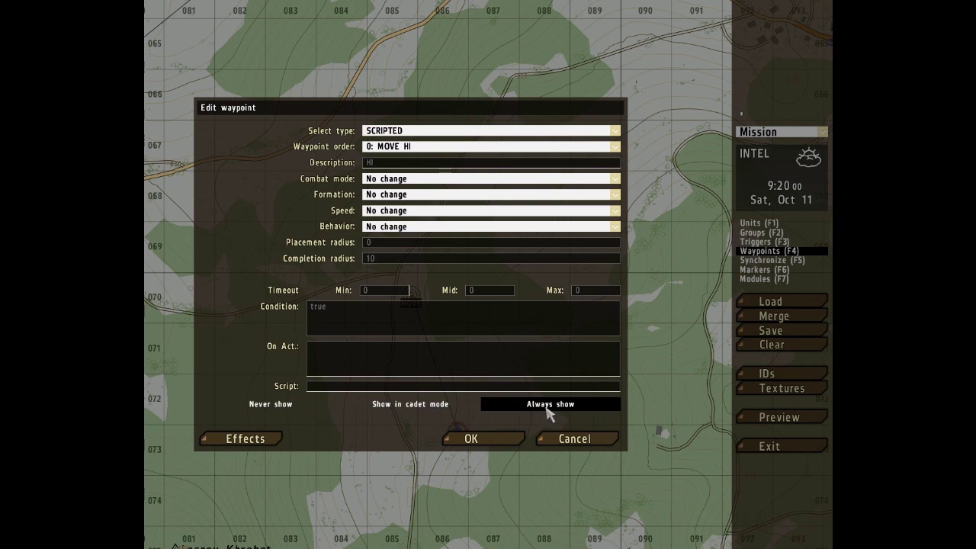
pyautogui.click(284, 407)
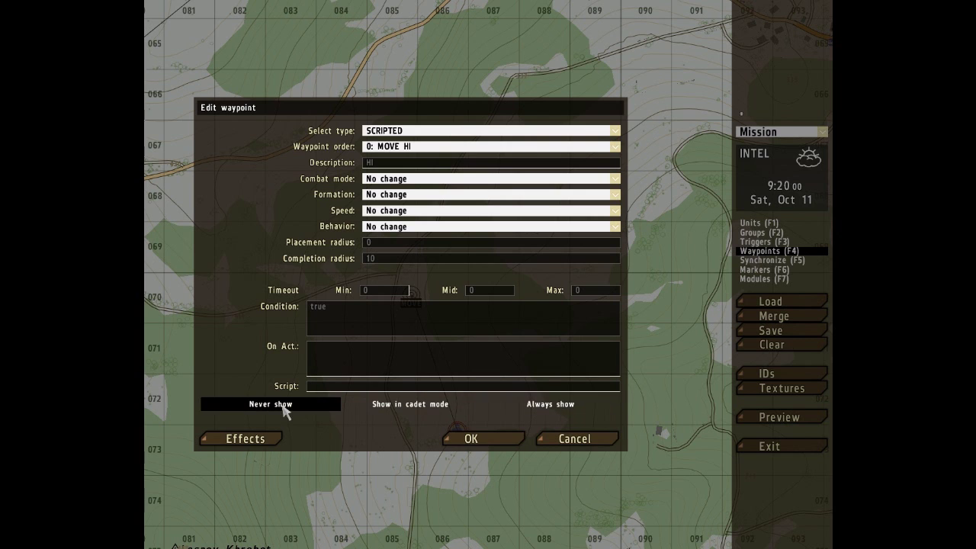
pyautogui.click(485, 439)
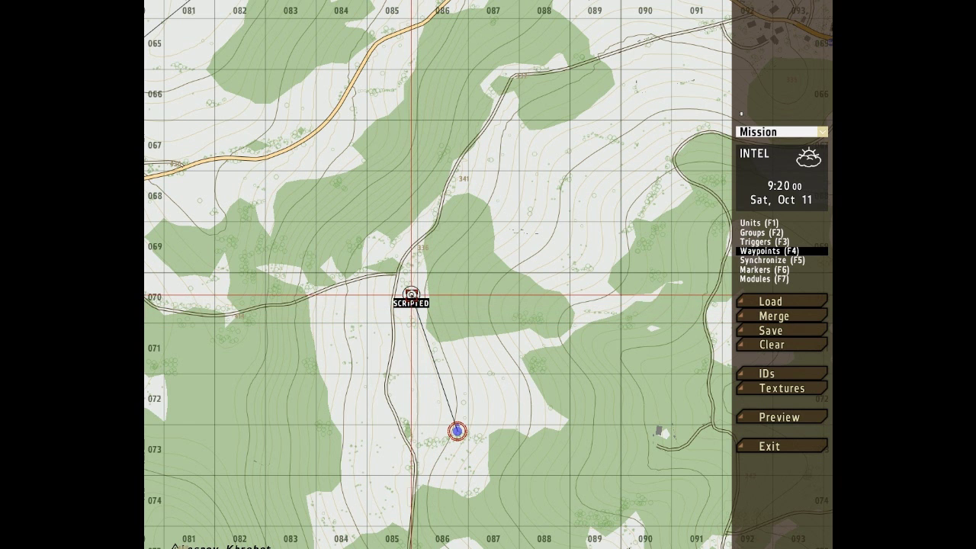
# Reopen the SCRIPTED waypoint's Edit waypoint dialog and shift it slightly left
pyautogui.doubleClick(411, 294)
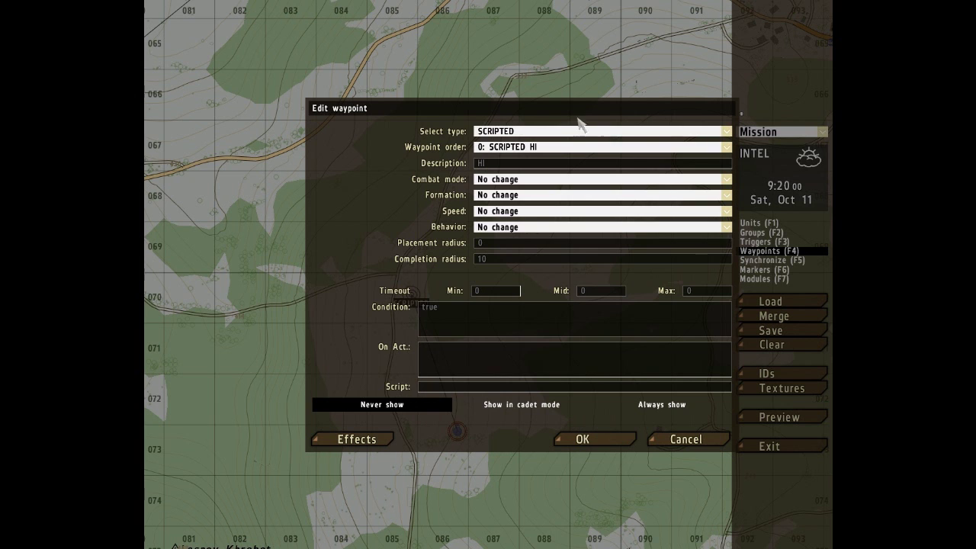
pyautogui.moveTo(575, 116); pyautogui.dragTo(526, 117)
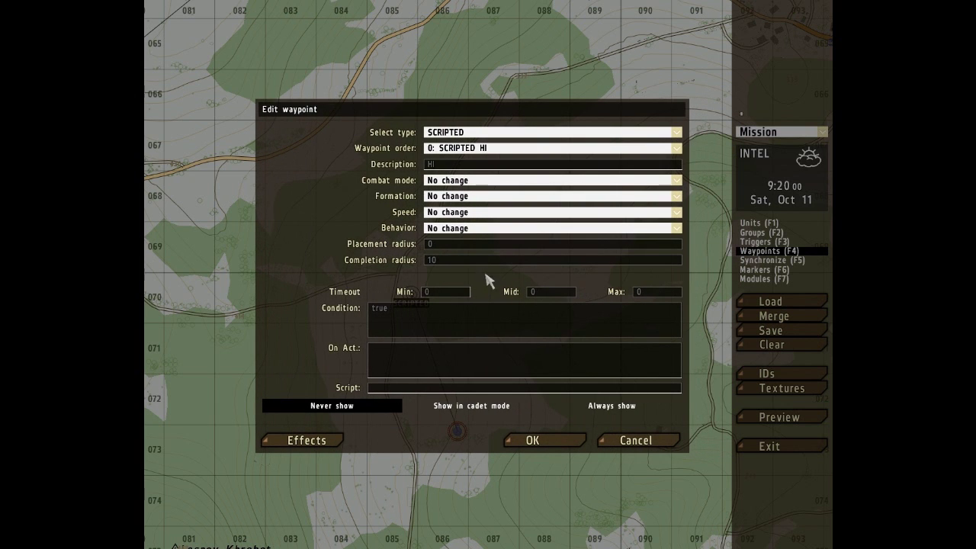